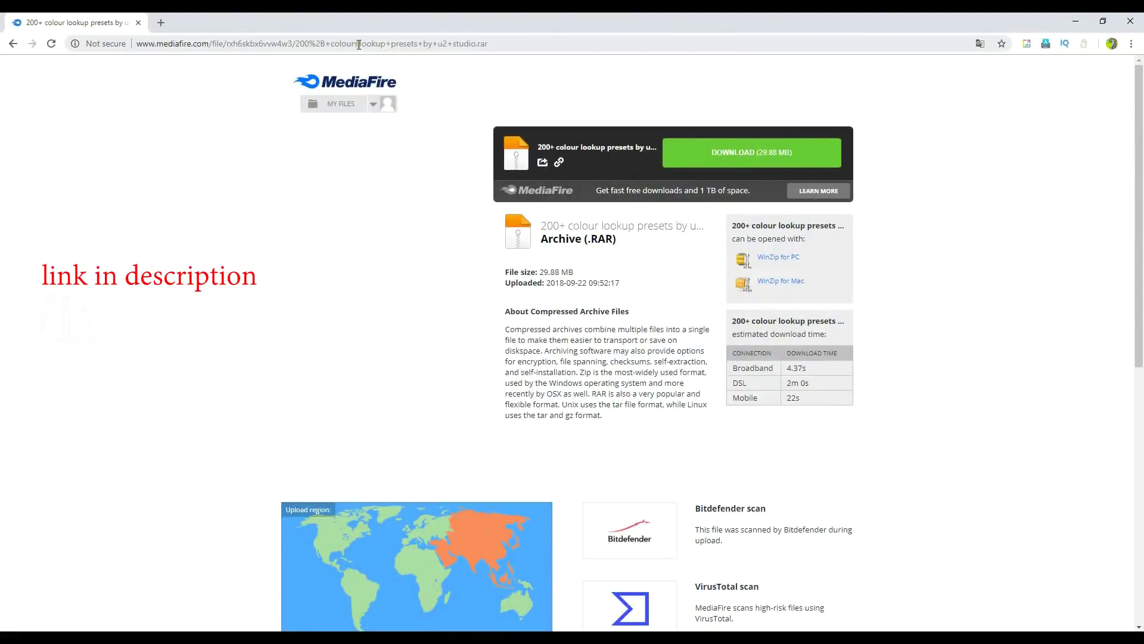
Step: Download the 29.88 MB 200+ colour lookup presets RAR archive from MediaFire to the desktop
{"action": "left_click", "coordinate": [453, 43]}
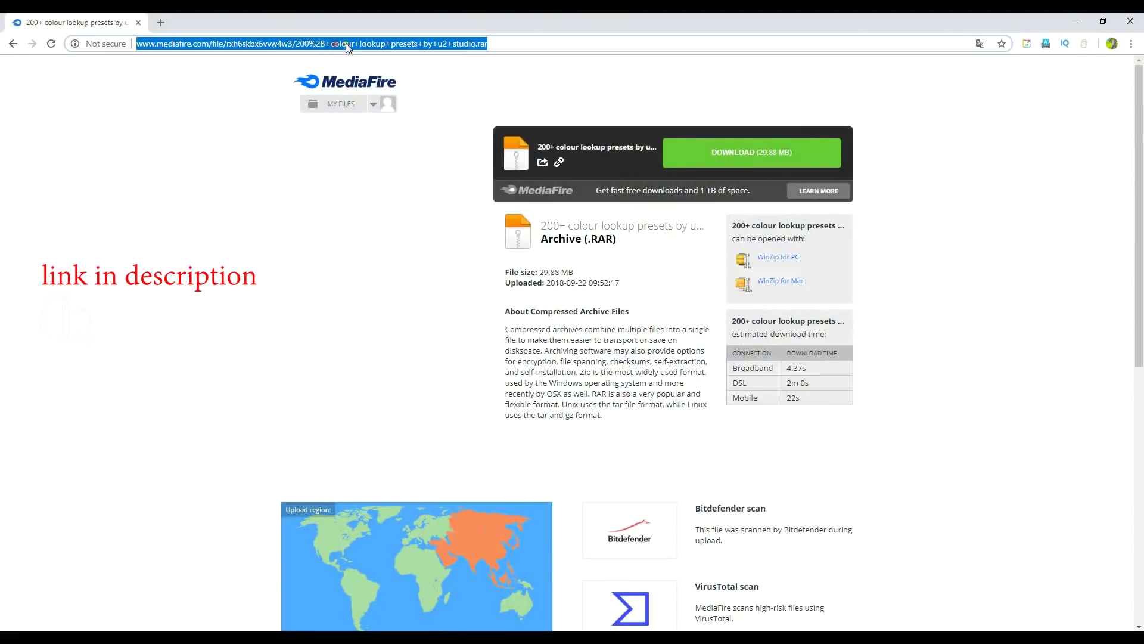
{"action": "left_click", "coordinate": [447, 313]}
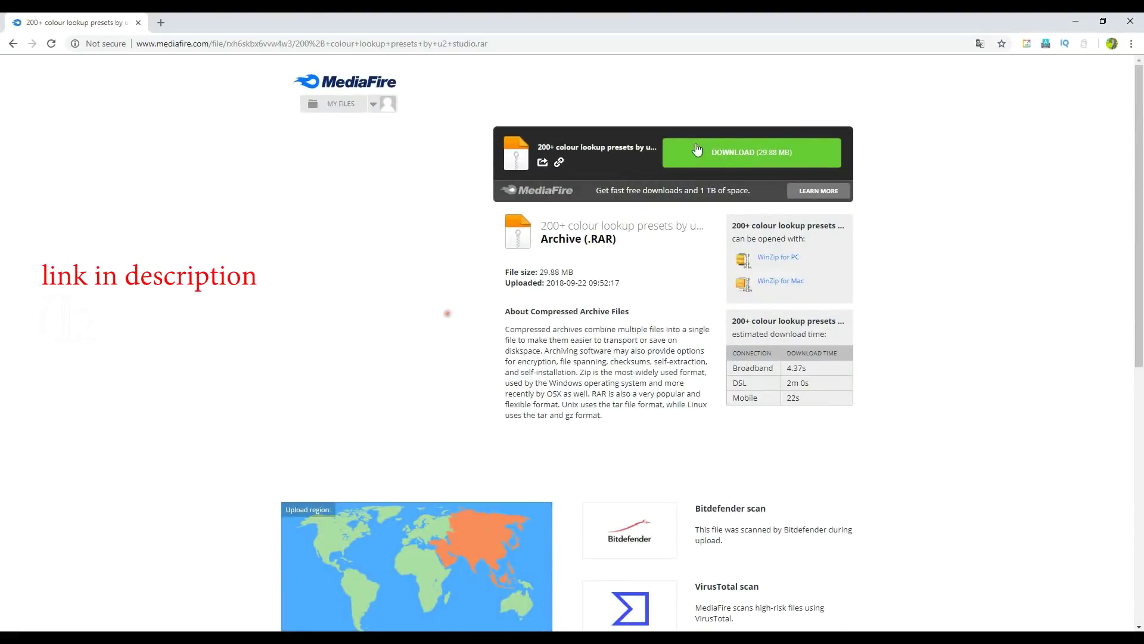
{"action": "left_click", "coordinate": [766, 170]}
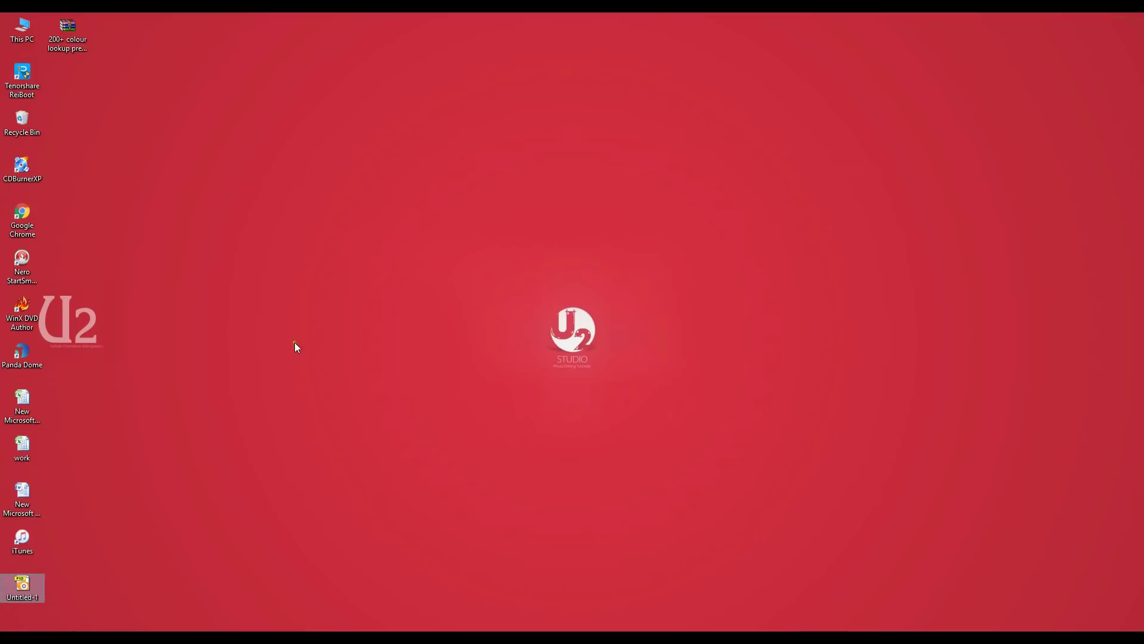
{"action": "right_click", "coordinate": [291, 323]}
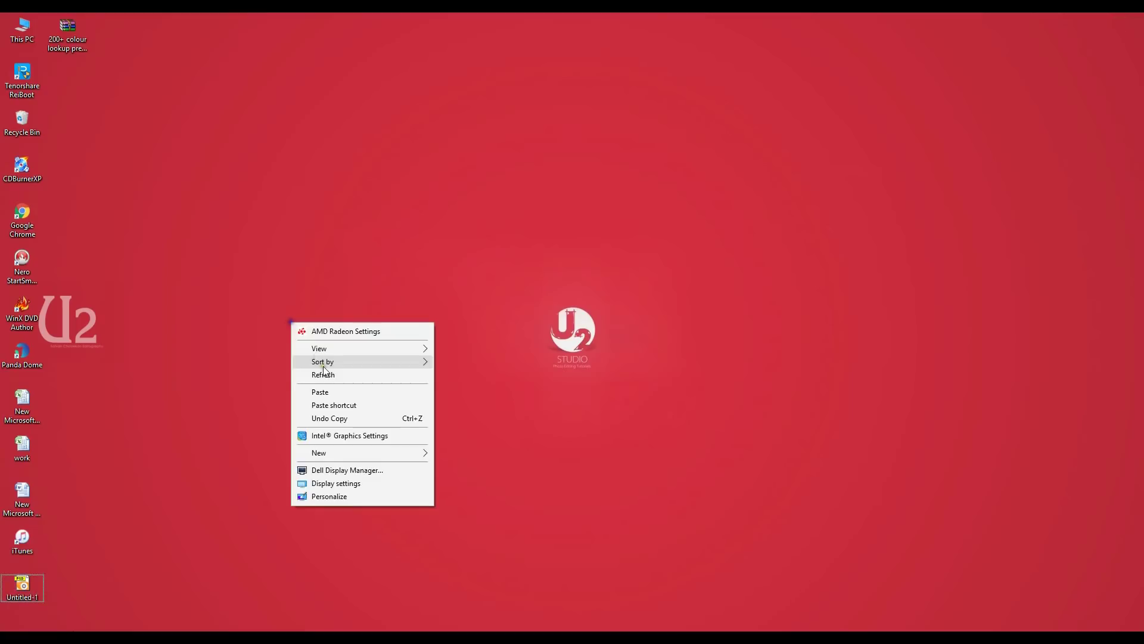
Step: Extract the RAR with WinRAR into a '200+ colour lookup presets by u2 studio' desktop folder
{"action": "right_click", "coordinate": [78, 33]}
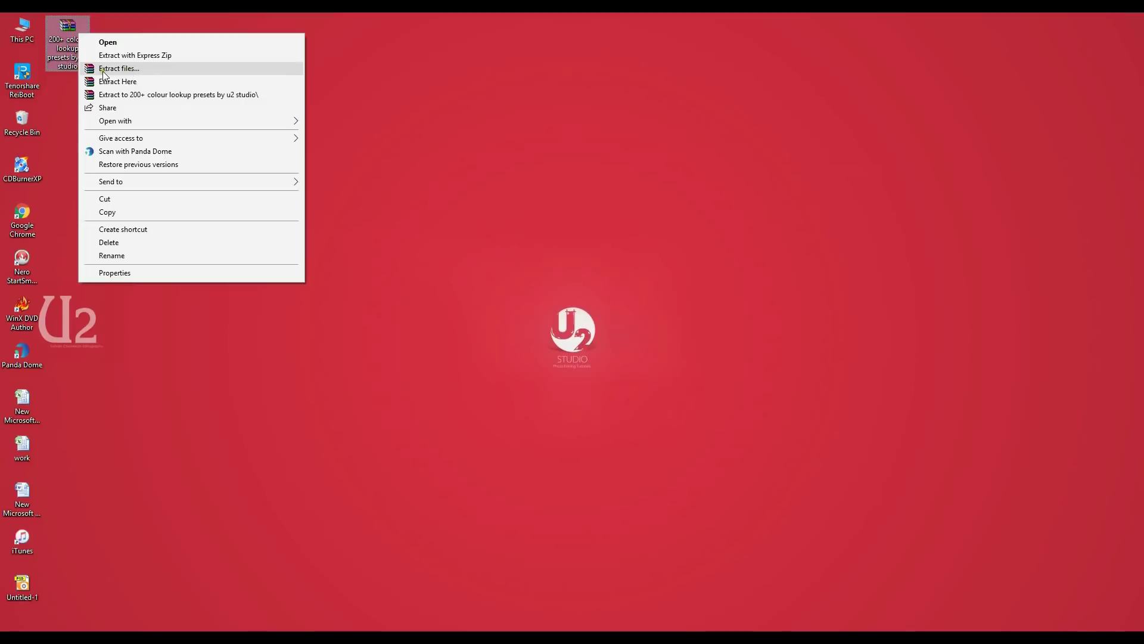
{"action": "left_click", "coordinate": [156, 69]}
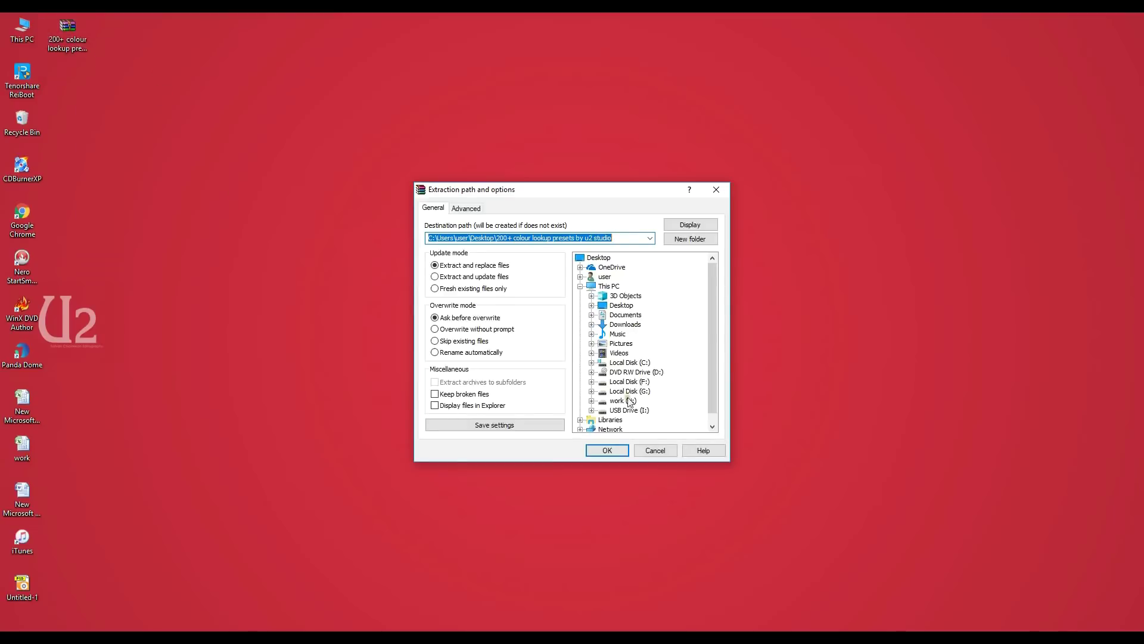
{"action": "left_click", "coordinate": [620, 450]}
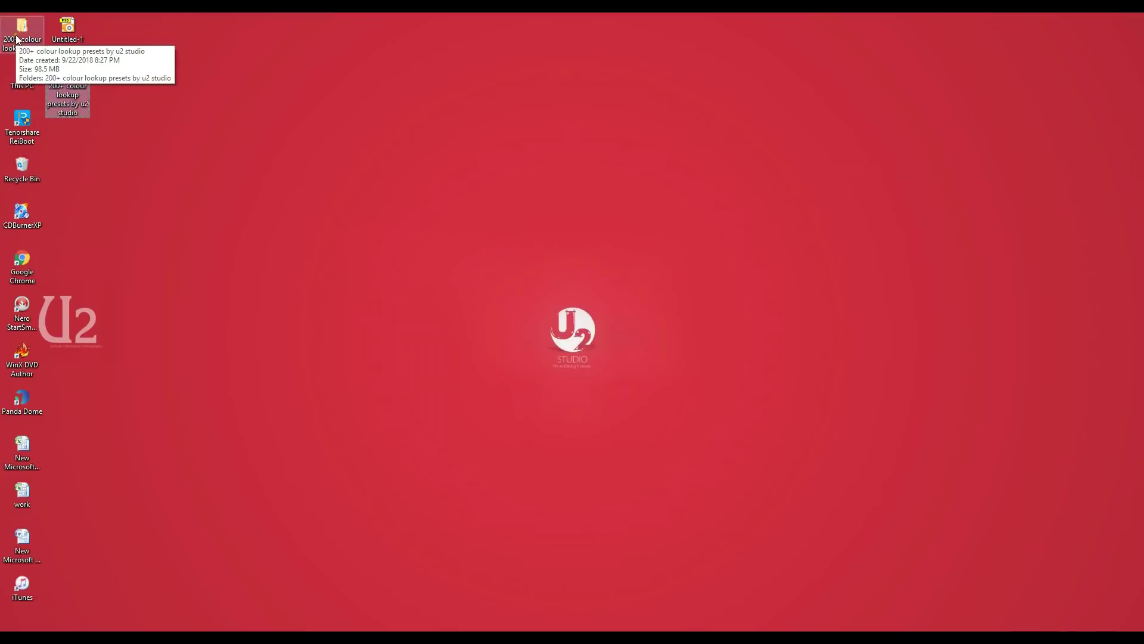
Step: Open the extracted presets subfolder and copy all 204 preset files
{"action": "double_click", "coordinate": [16, 39]}
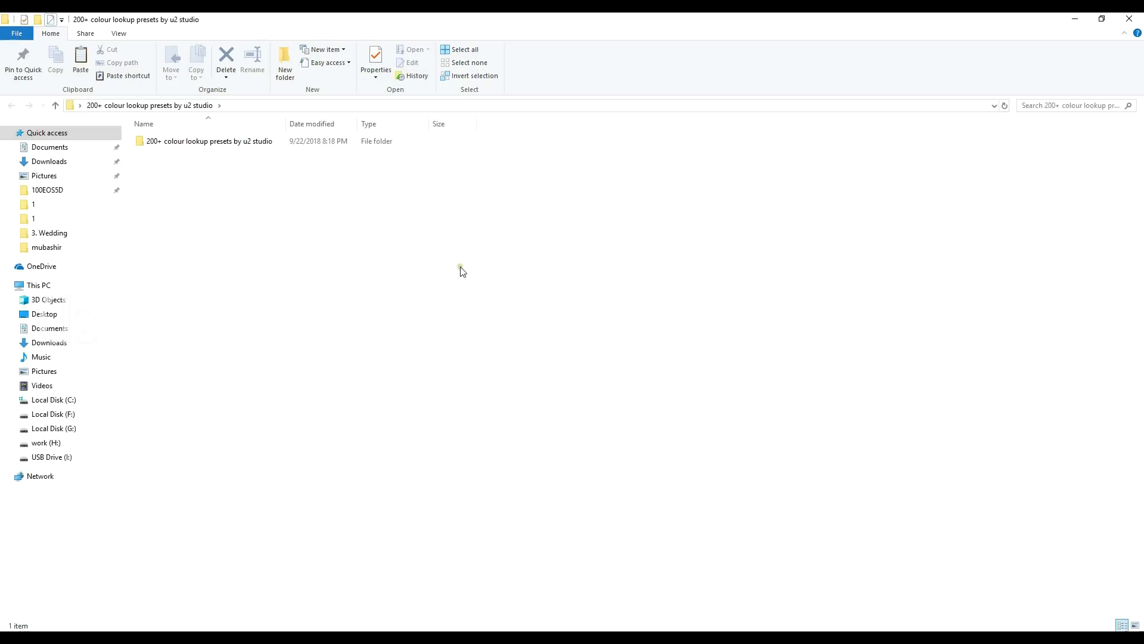
{"action": "double_click", "coordinate": [153, 141]}
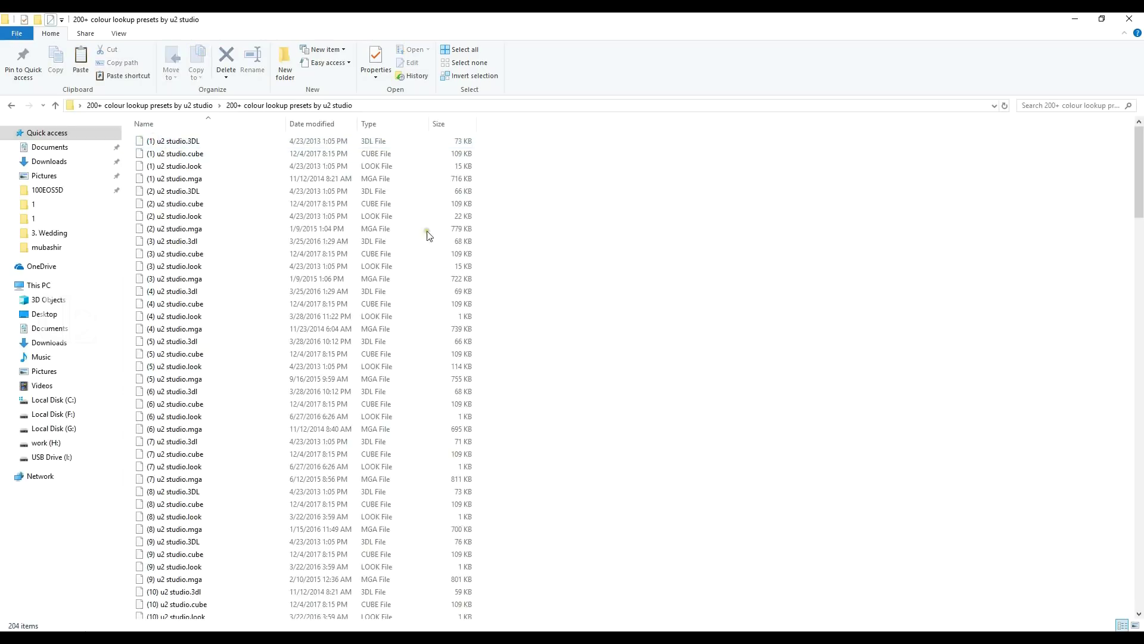
{"action": "left_click", "coordinate": [195, 140]}
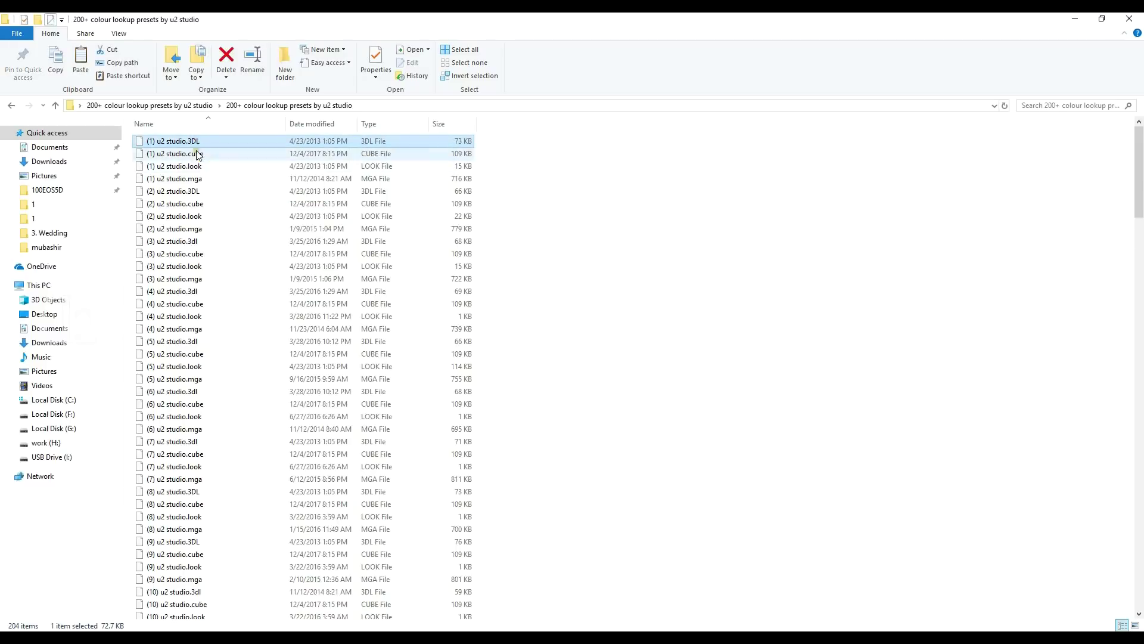
{"action": "left_click_drag", "start_coordinate": [554, 144], "coordinate": [133, 618]}
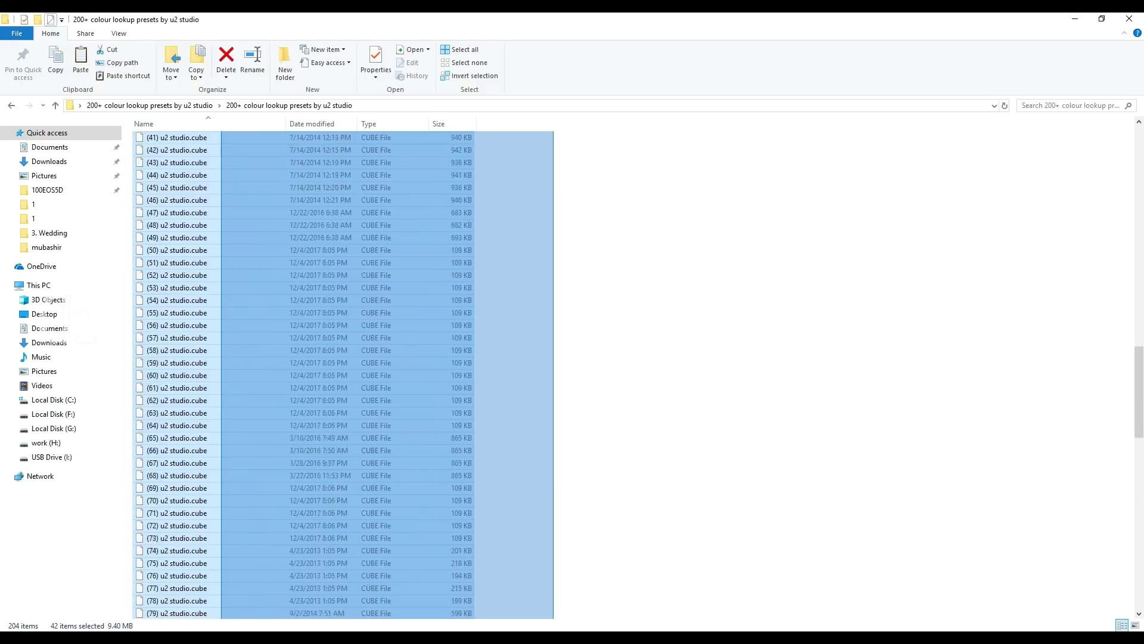
{"action": "left_click_drag", "start_coordinate": [221, 618], "coordinate": [205, 618]}
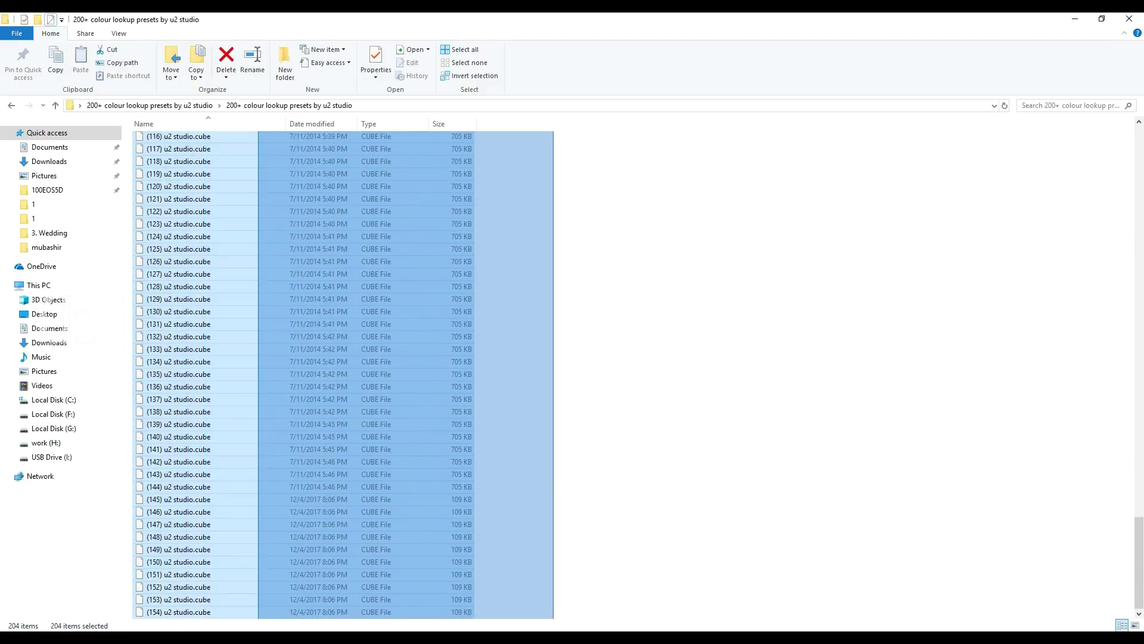
{"action": "left_click_drag", "start_coordinate": [204, 618], "coordinate": [205, 618]}
{"action": "right_click", "coordinate": [231, 220]}
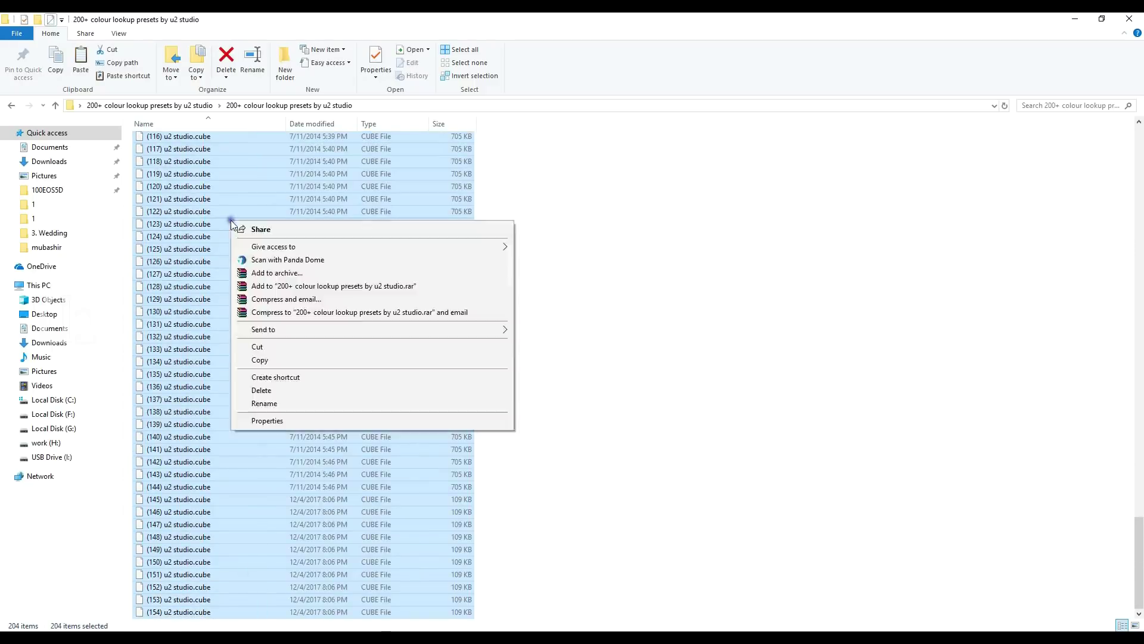
{"action": "left_click", "coordinate": [276, 359]}
{"action": "left_click", "coordinate": [59, 429]}
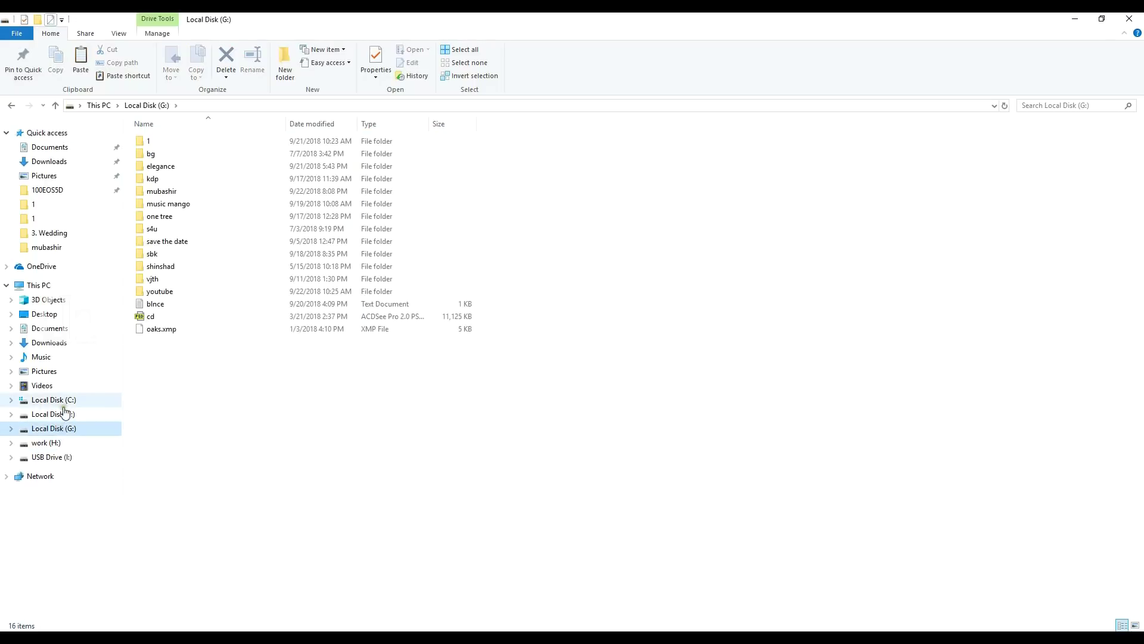
Step: Browse to C:\Program Files (x86)\Adobe\Adobe Photoshop CC\Presets\3DLUTs
{"action": "left_click", "coordinate": [69, 401]}
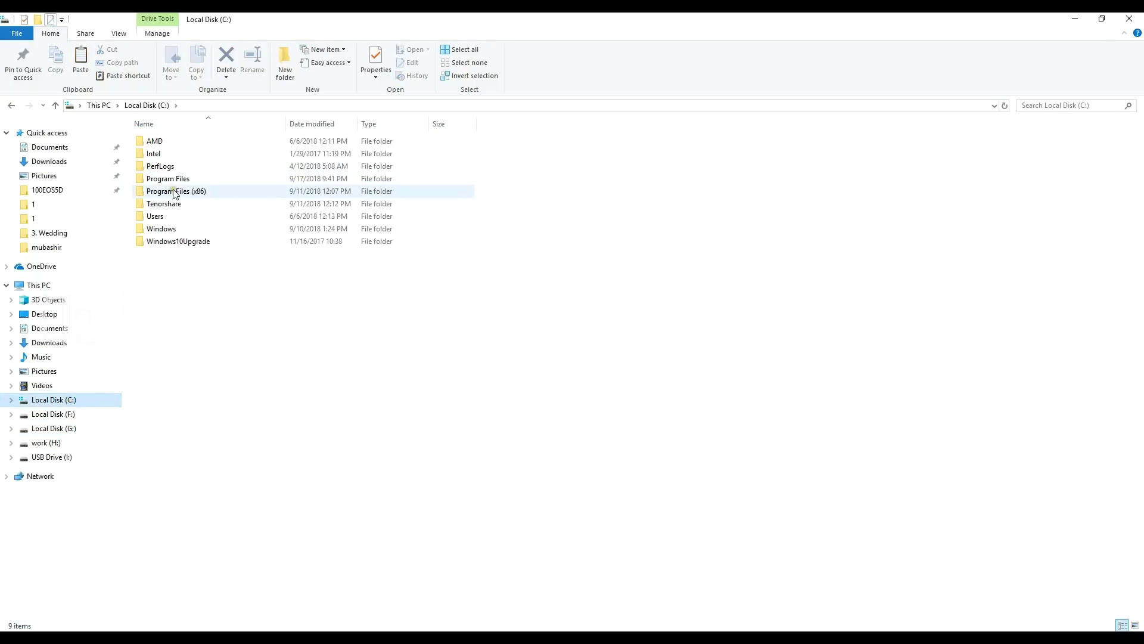
{"action": "double_click", "coordinate": [213, 192]}
{"action": "left_click", "coordinate": [187, 192]}
{"action": "double_click", "coordinate": [158, 153]}
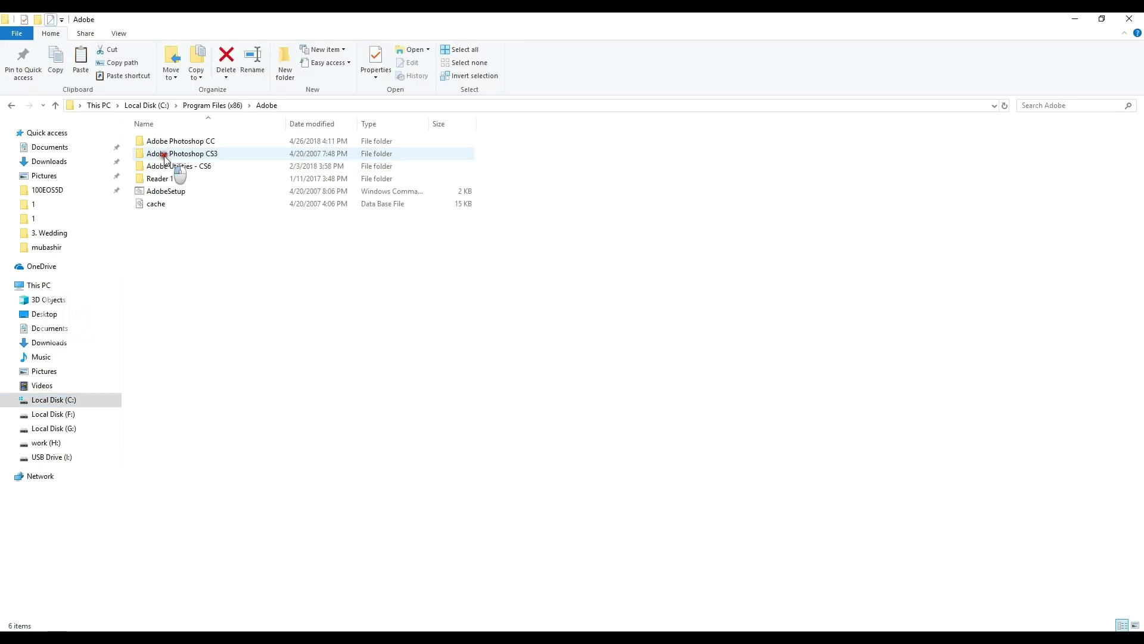
{"action": "double_click", "coordinate": [236, 141]}
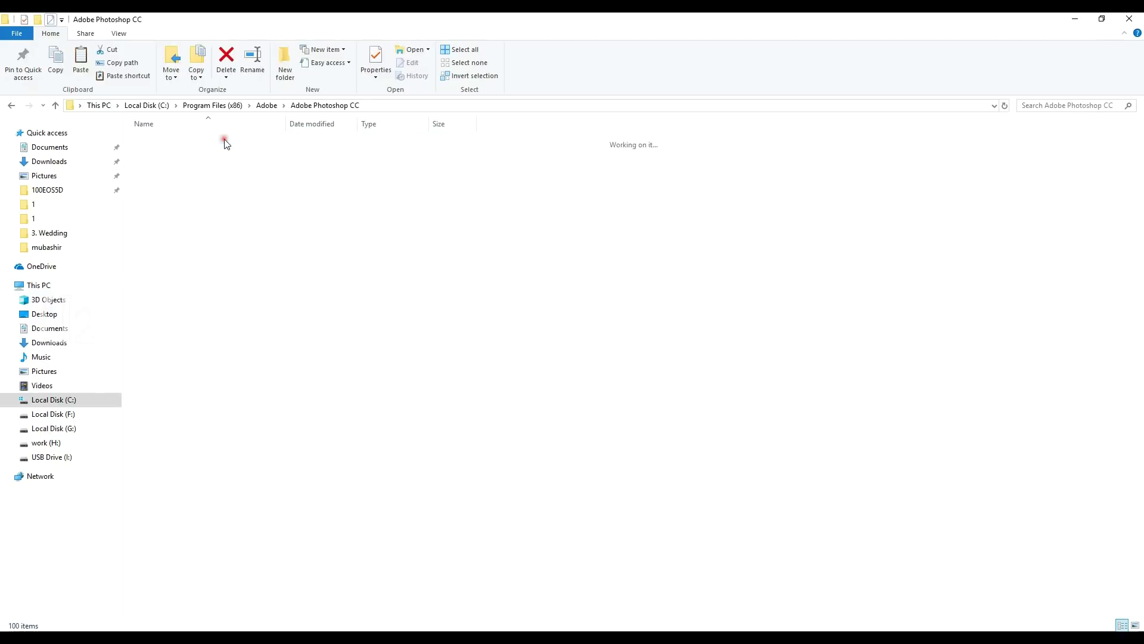
{"action": "scroll", "coordinate": [541, 272], "scroll_direction": "down", "scroll_amount": 3}
{"action": "scroll", "coordinate": [540, 268], "scroll_direction": "down", "scroll_amount": 6}
{"action": "scroll", "coordinate": [542, 265], "scroll_direction": "up", "scroll_amount": 9}
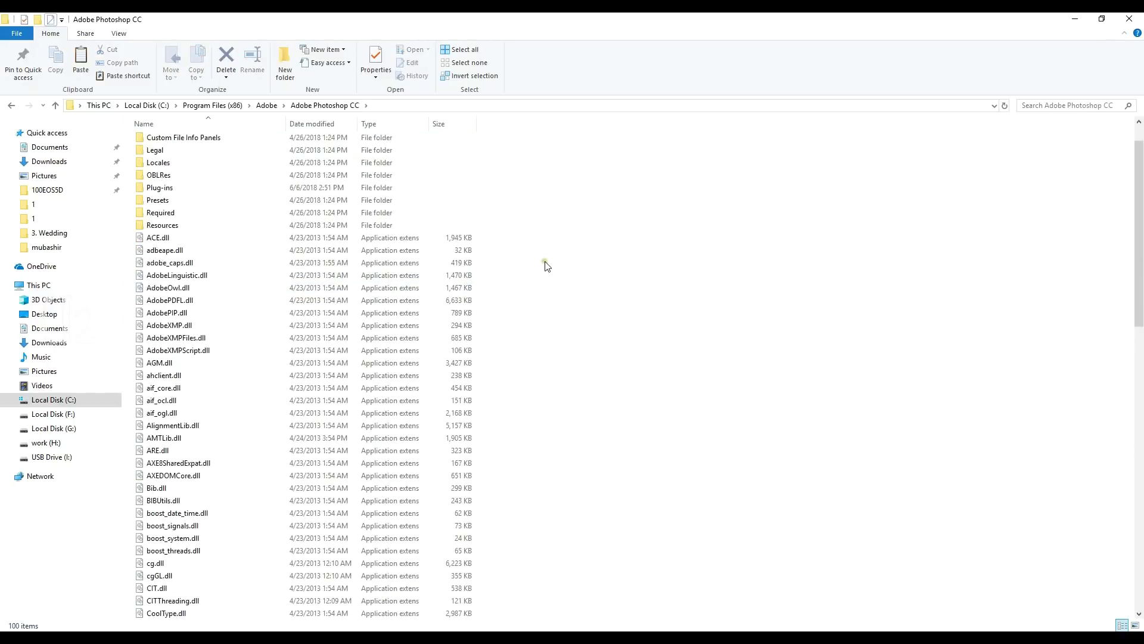
{"action": "left_click", "coordinate": [192, 201]}
{"action": "double_click", "coordinate": [192, 202]}
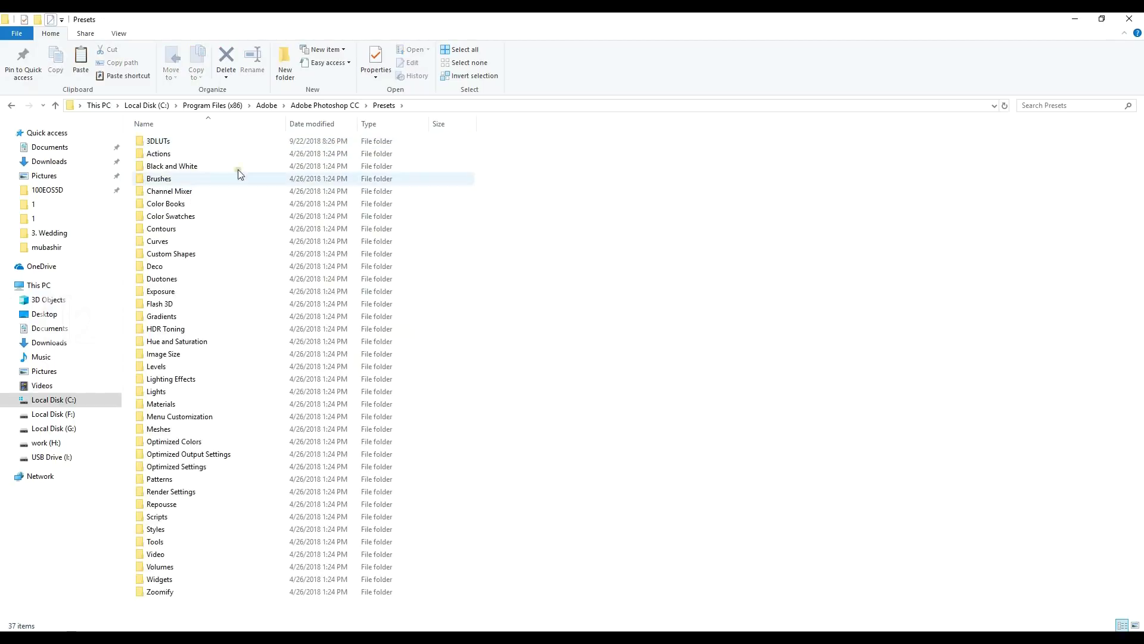
{"action": "left_click", "coordinate": [159, 143]}
{"action": "double_click", "coordinate": [159, 143]}
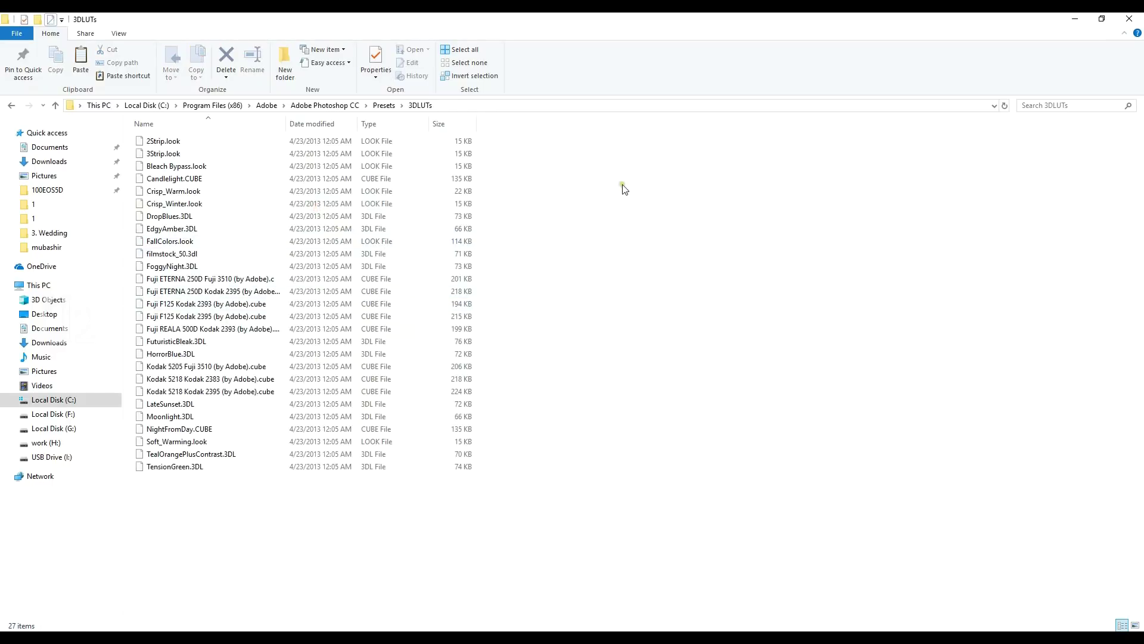
Step: Paste the 204 presets into the 3DLUTs folder, granting administrator permission
{"action": "right_click", "coordinate": [561, 184]}
{"action": "left_click", "coordinate": [612, 282]}
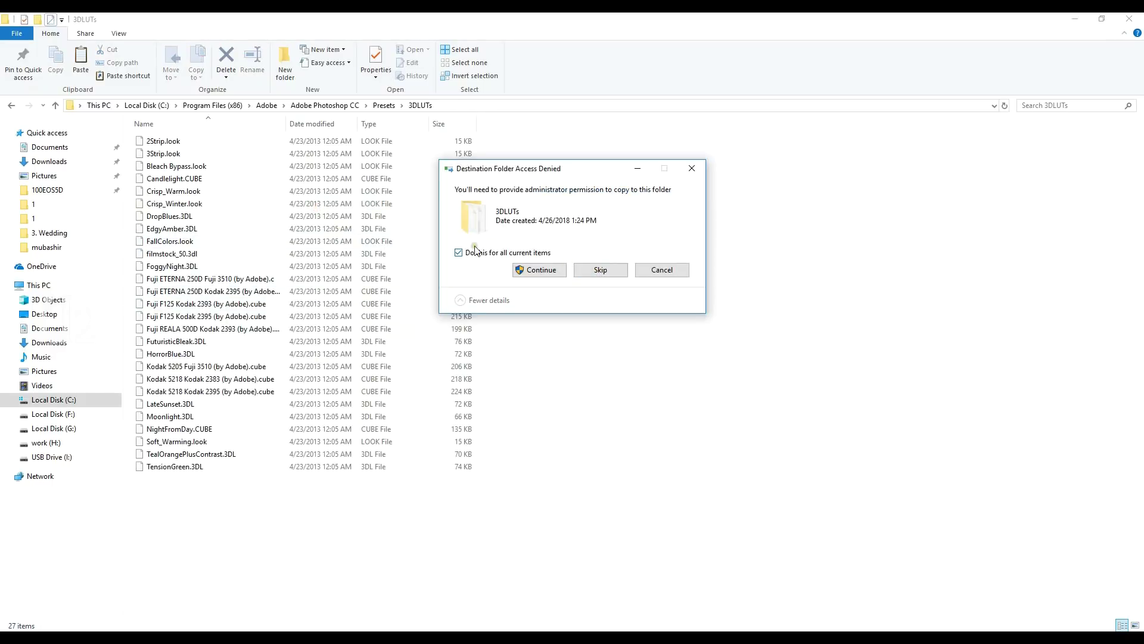
{"action": "left_click", "coordinate": [544, 271]}
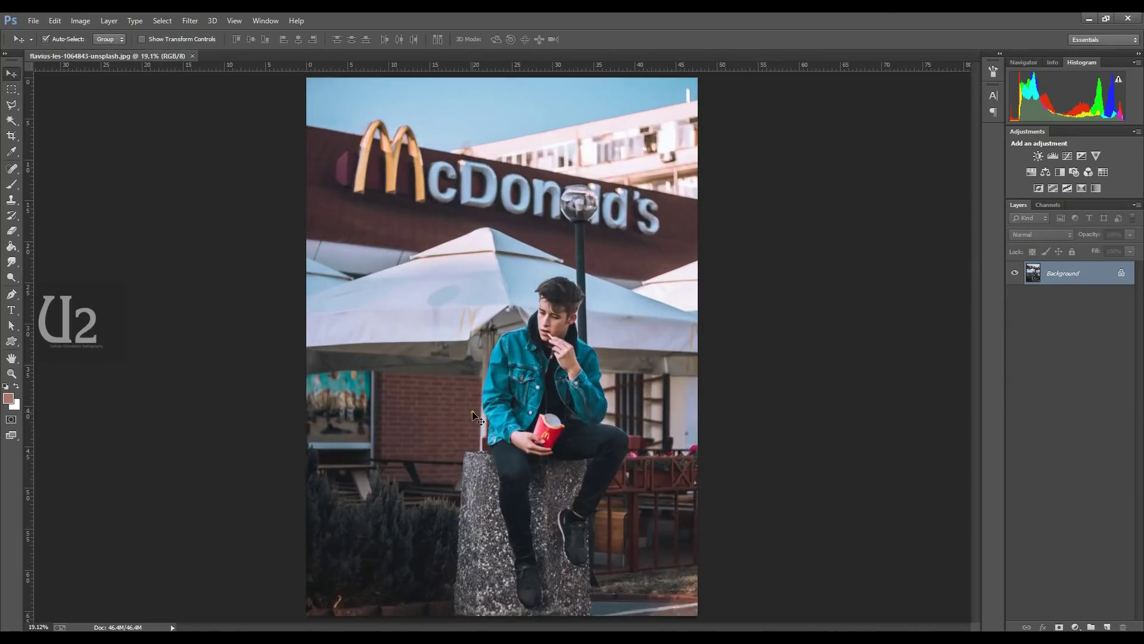
Step: Open Color Lookup on the McDonald's photo and preview the (1) u2 studio.3DL preset
{"action": "left_click", "coordinate": [80, 21]}
{"action": "mouse_move", "coordinate": [99, 52]}
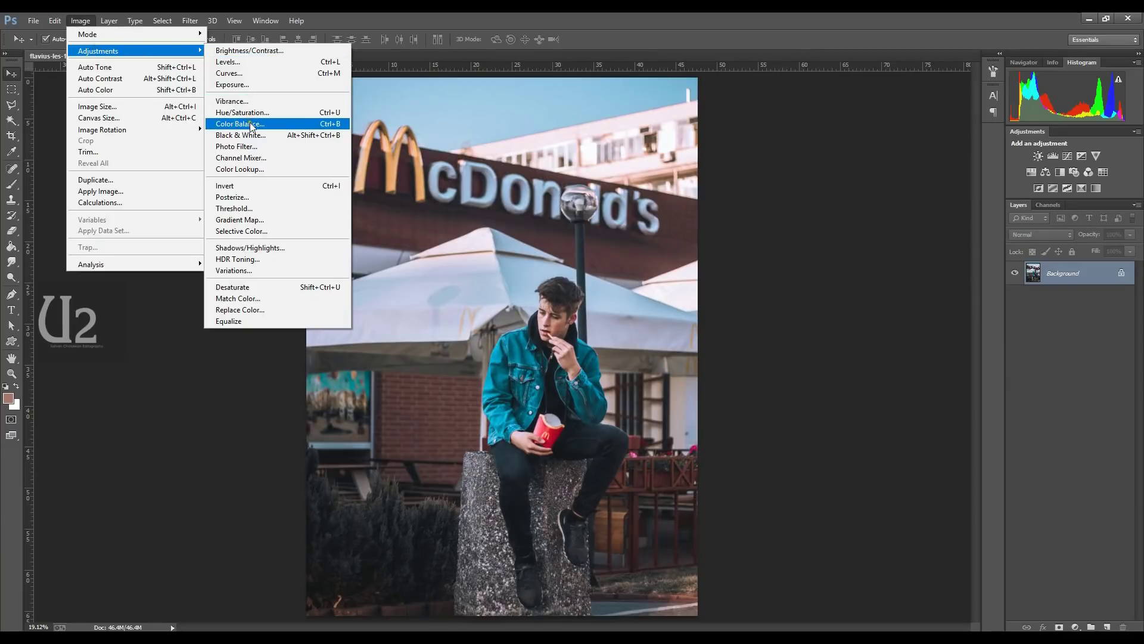
{"action": "left_click", "coordinate": [262, 171]}
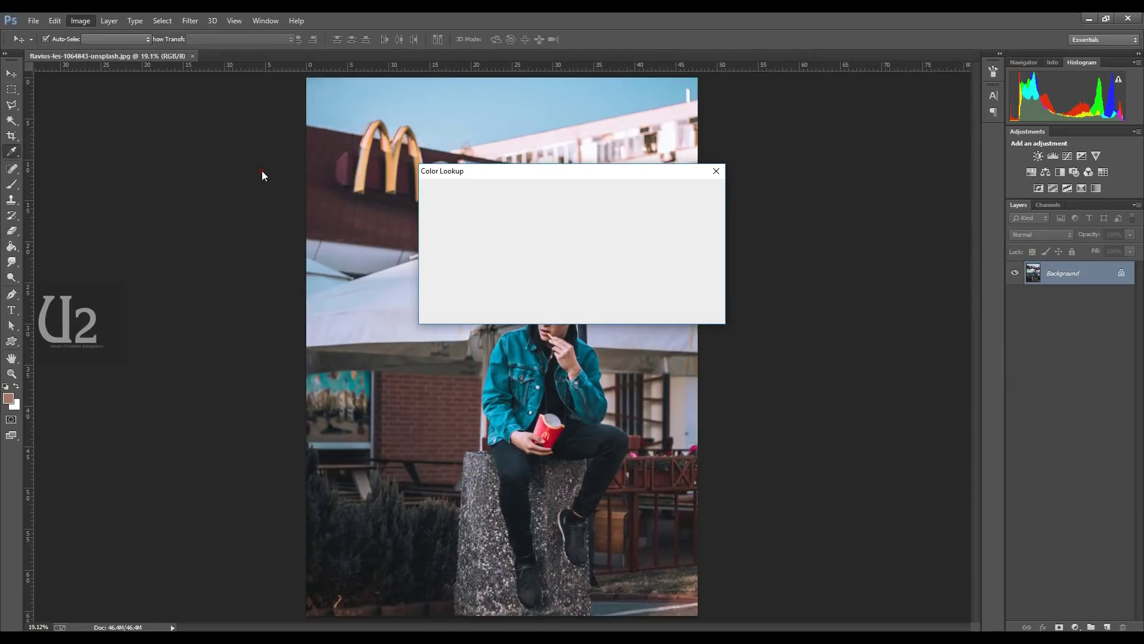
{"action": "mouse_move", "coordinate": [597, 175]}
{"action": "left_mouse_down"}
{"action": "mouse_move", "coordinate": [703, 175]}
{"action": "mouse_move", "coordinate": [893, 147]}
{"action": "left_mouse_up"}
{"action": "left_click", "coordinate": [856, 176]}
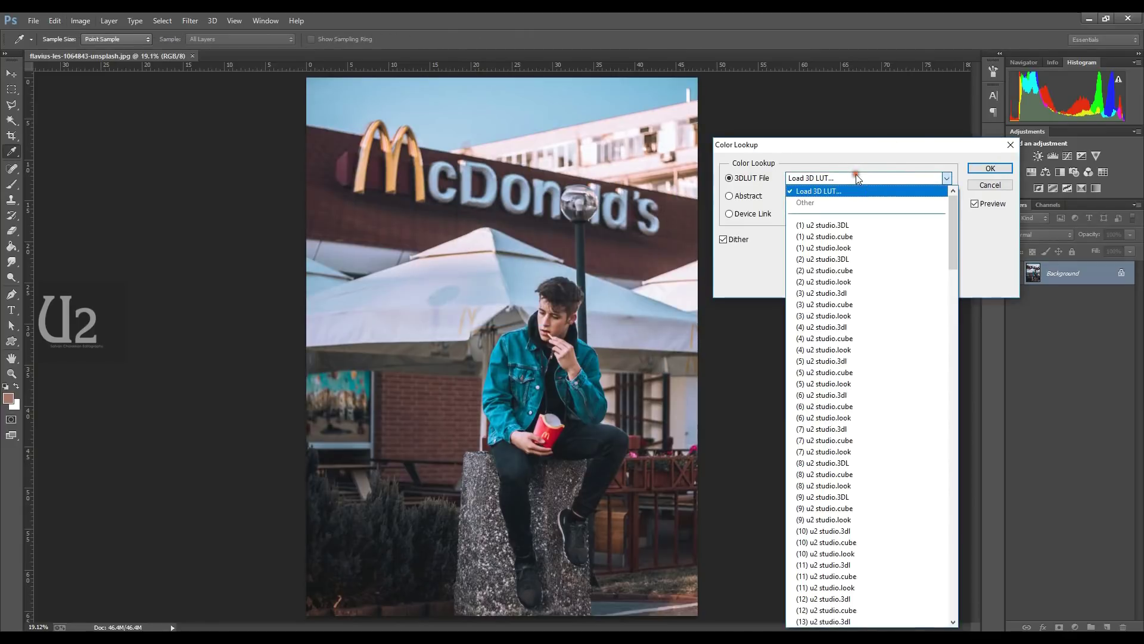
{"action": "left_click", "coordinate": [854, 226]}
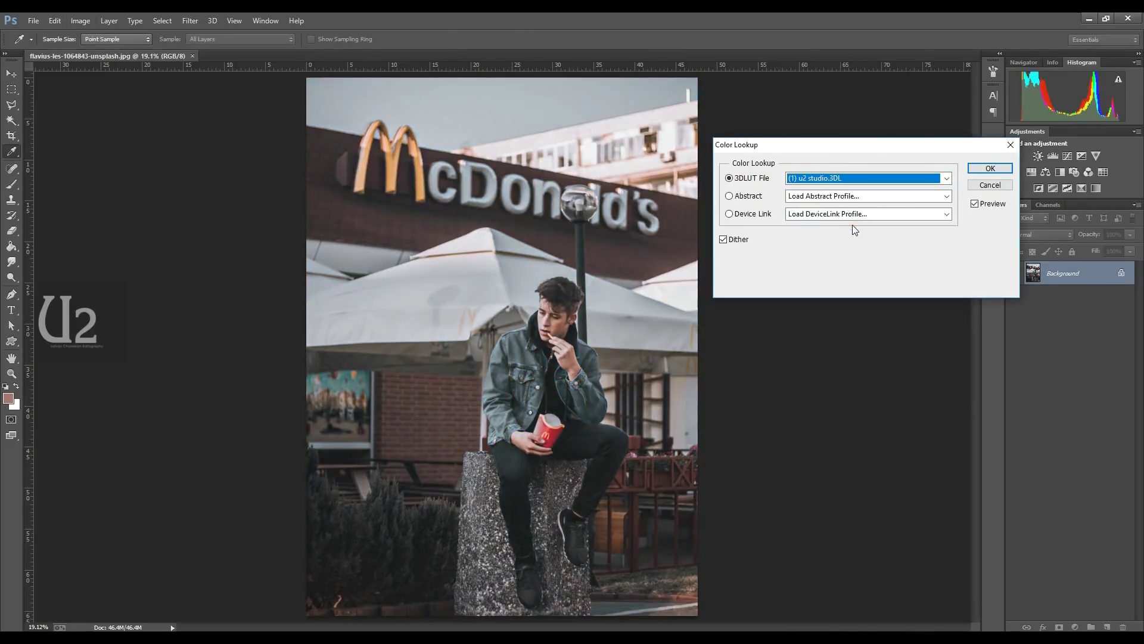
Step: Preview the u2 studio LUT presets one by one from (2) through (12) u2 studio.cube
{"action": "key", "text": "Down"}
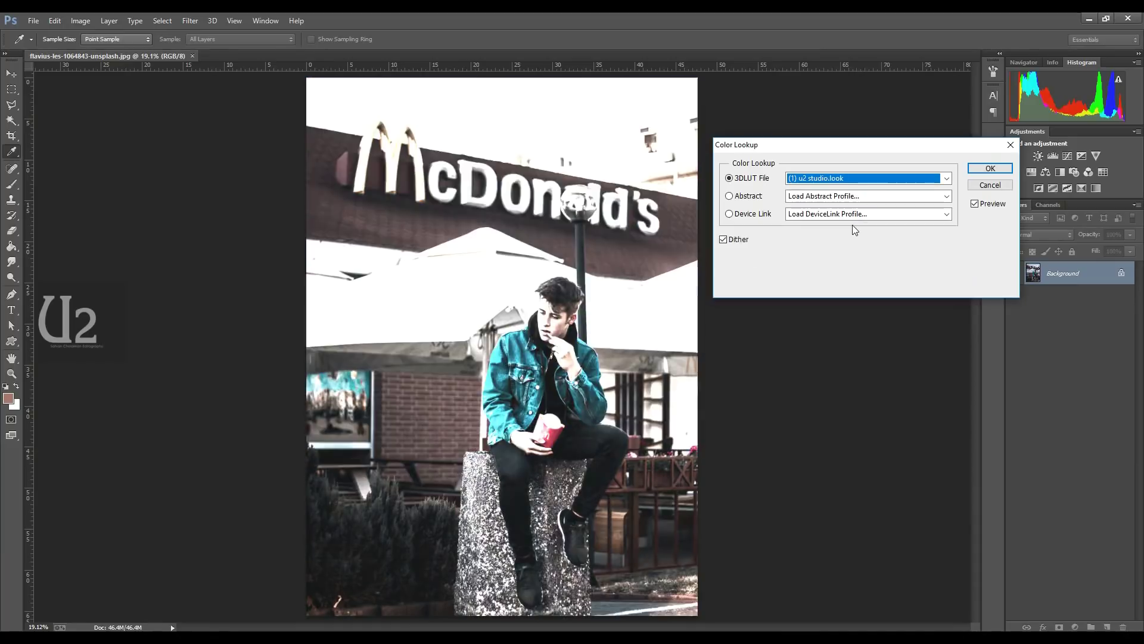
{"action": "key", "text": "Down"}
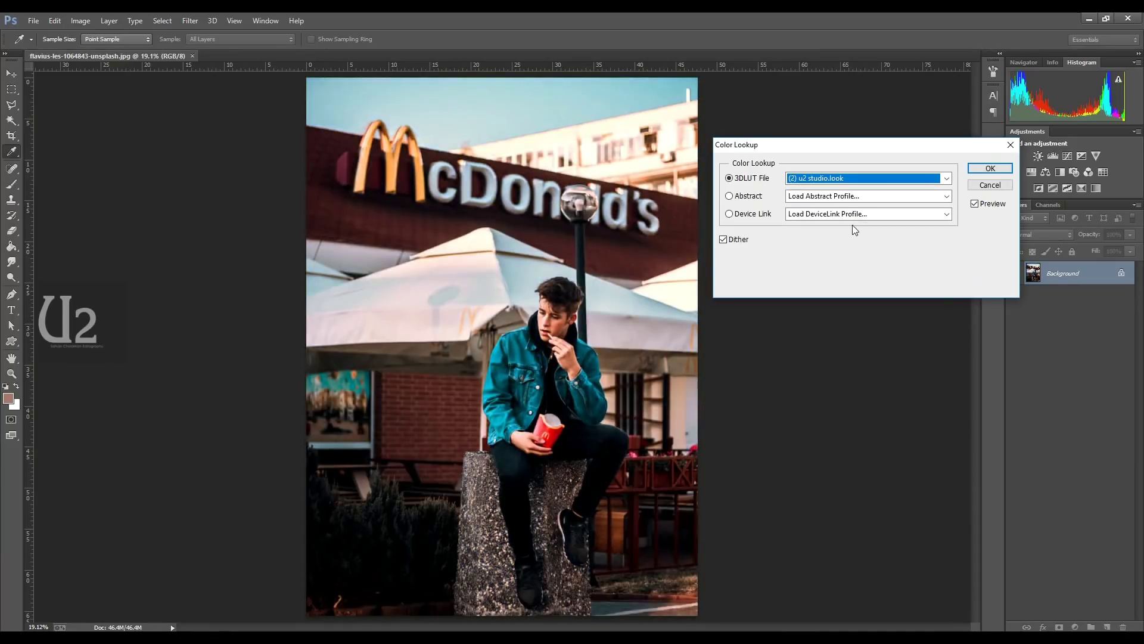
{"action": "key", "text": "Down"}
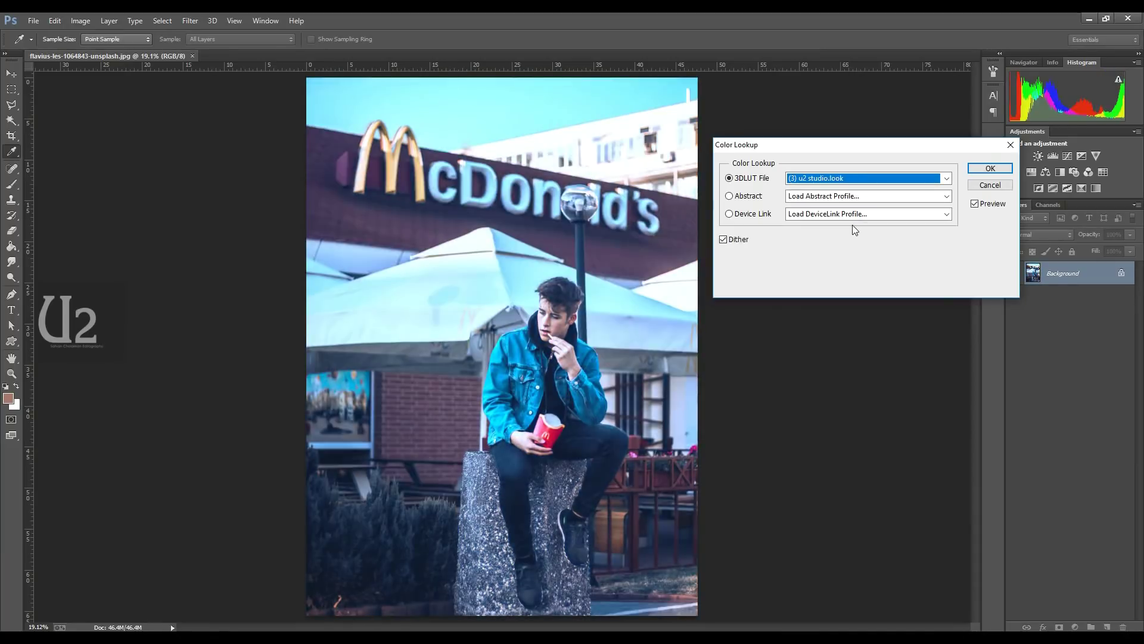
{"action": "key", "text": "Down"}
{"action": "key", "text": "Down"}
{"action": "key", "text": "Down"}
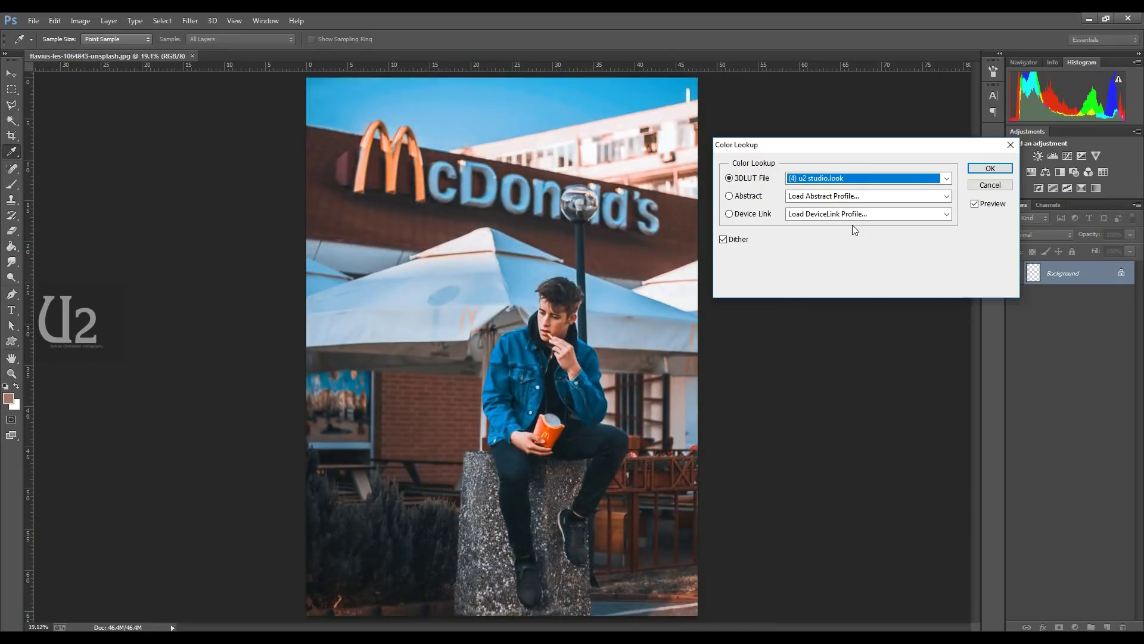
{"action": "key", "text": "Down"}
{"action": "key", "text": "Down"}
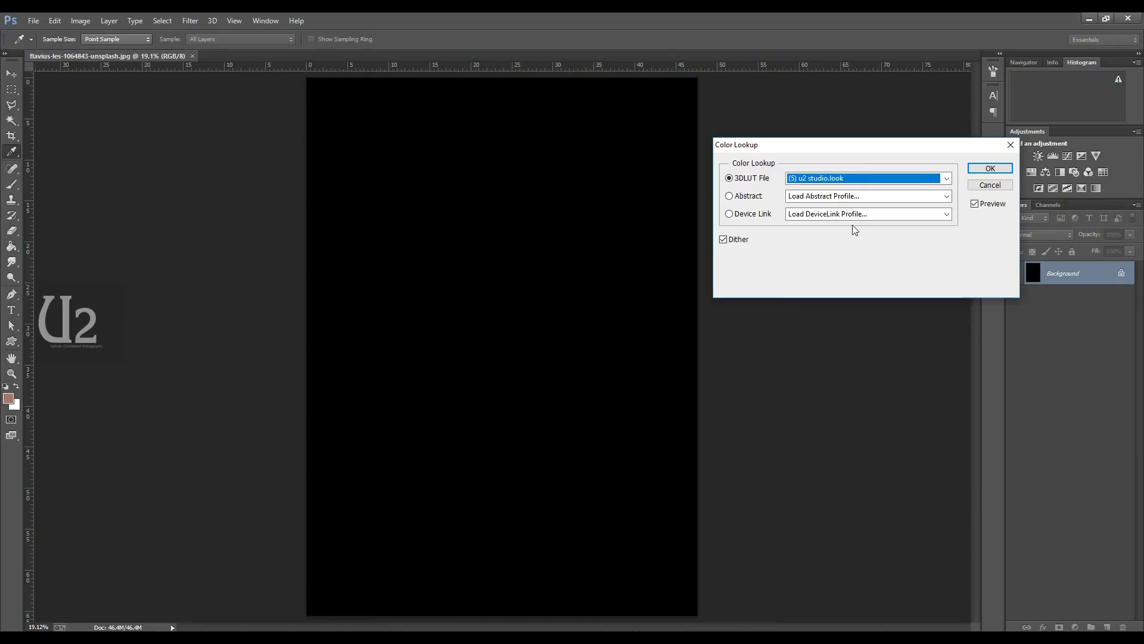
{"action": "key", "text": "Down"}
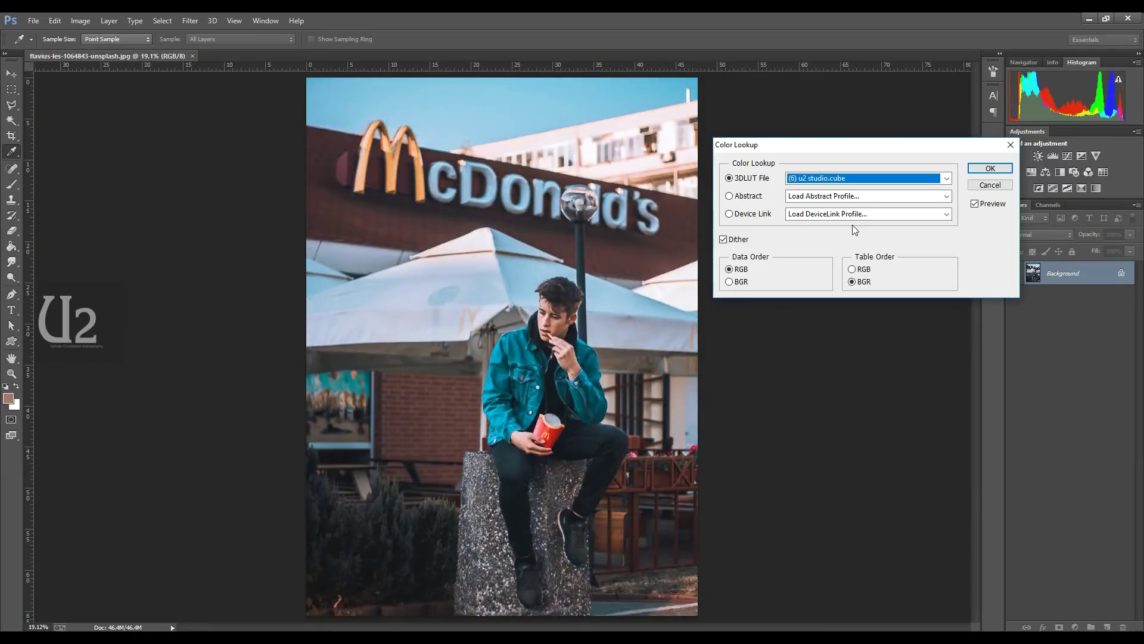
{"action": "key", "text": "Down"}
{"action": "key", "text": "Down"}
{"action": "key", "text": "Down"}
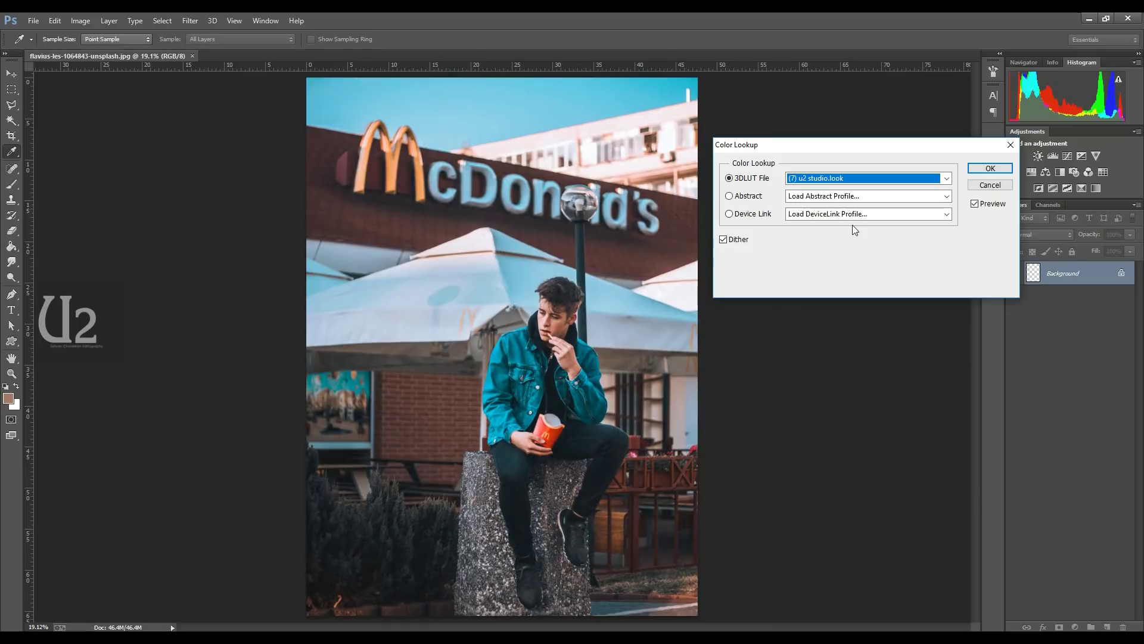
{"action": "key", "text": "Down"}
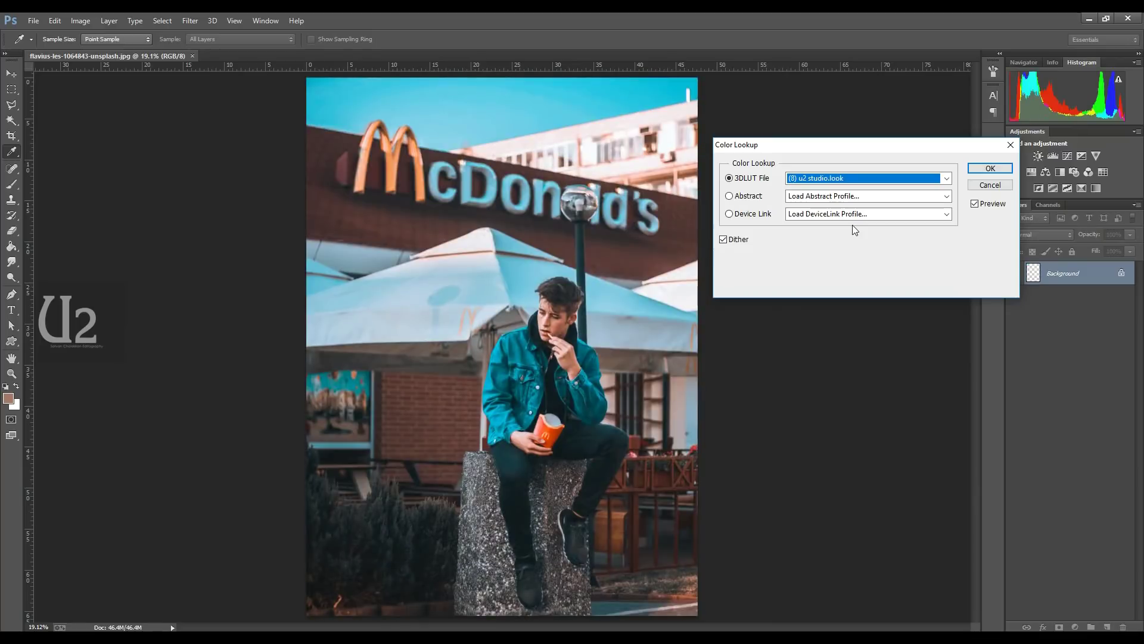
{"action": "key", "text": "Down"}
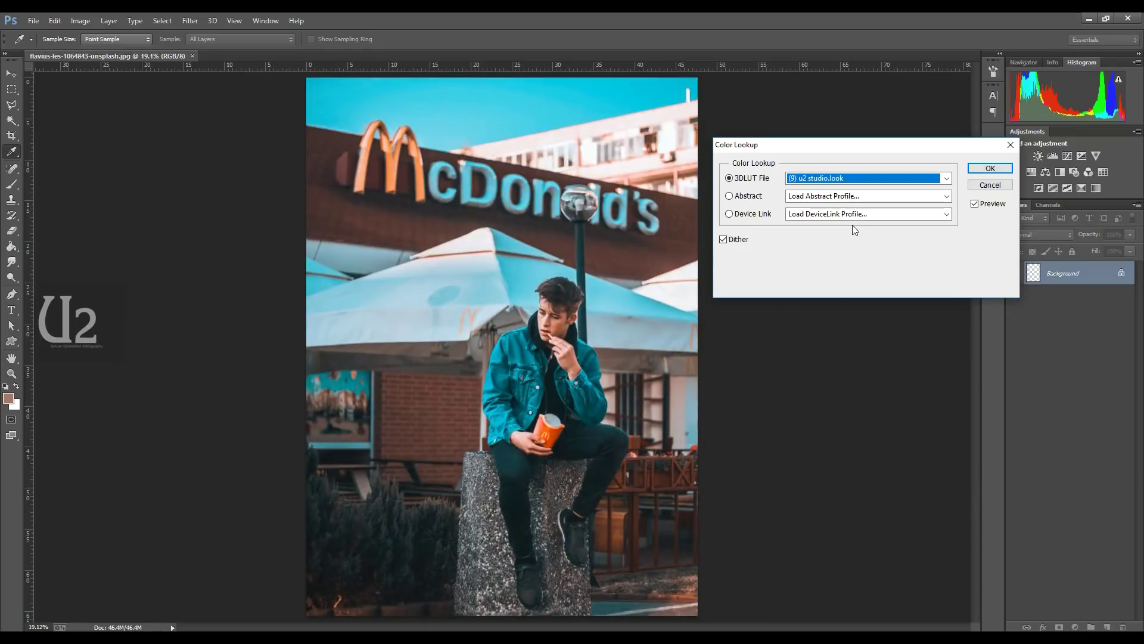
{"action": "key", "text": "Down"}
{"action": "key", "text": "Down"}
{"action": "key", "text": "Down"}
{"action": "key", "text": "Down"}
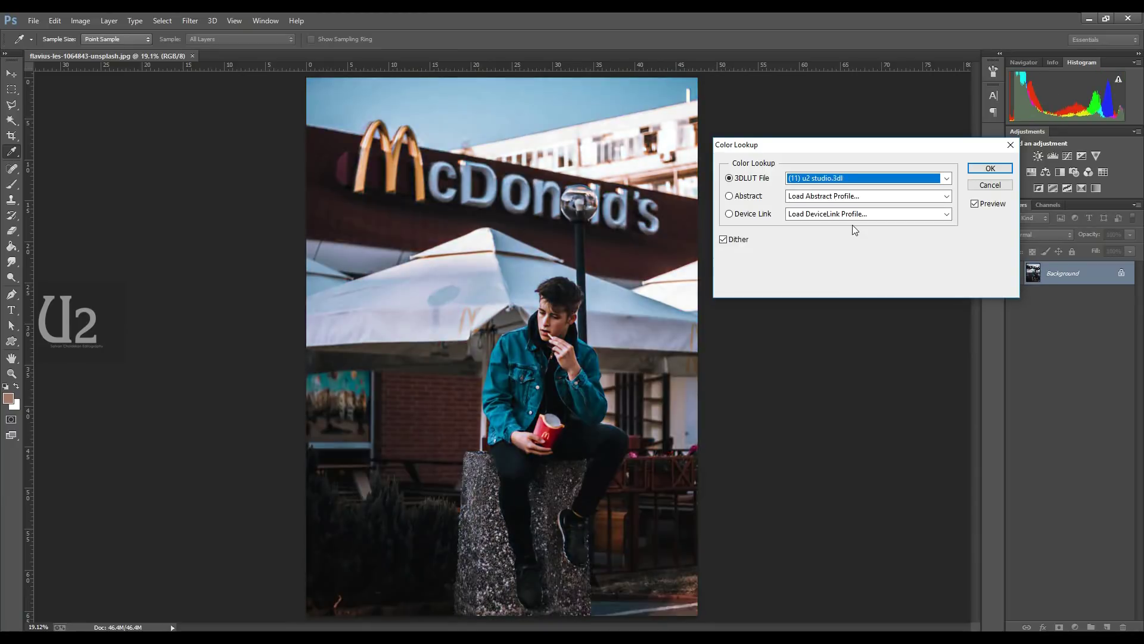
{"action": "key", "text": "Down"}
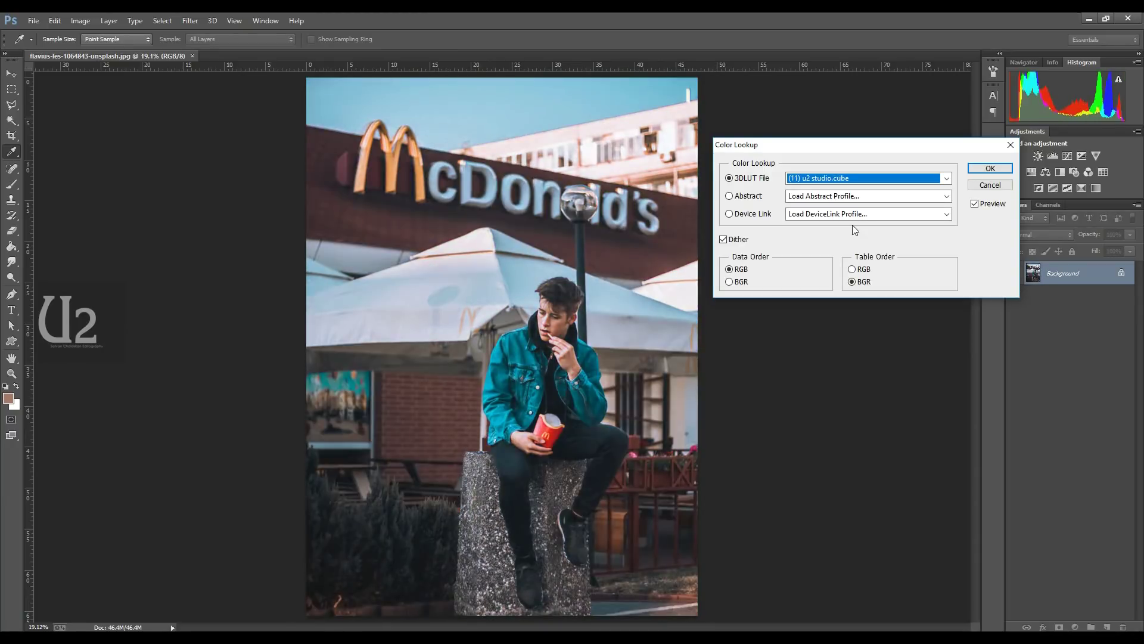
{"action": "key", "text": "Down"}
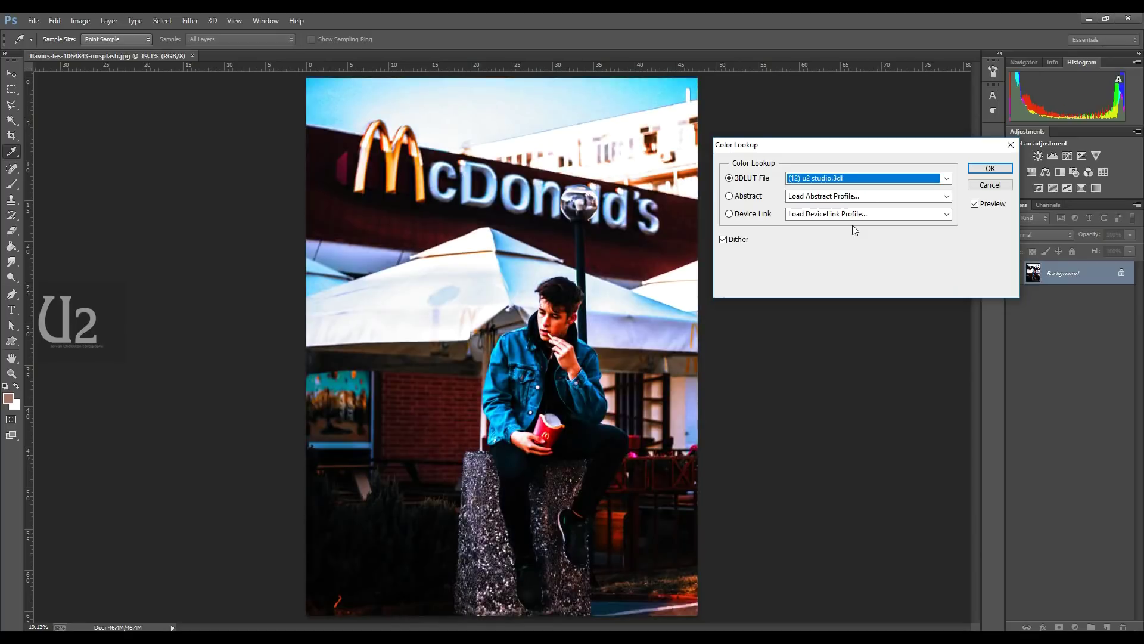
{"action": "key", "text": "Down"}
{"action": "left_click", "coordinate": [946, 178]}
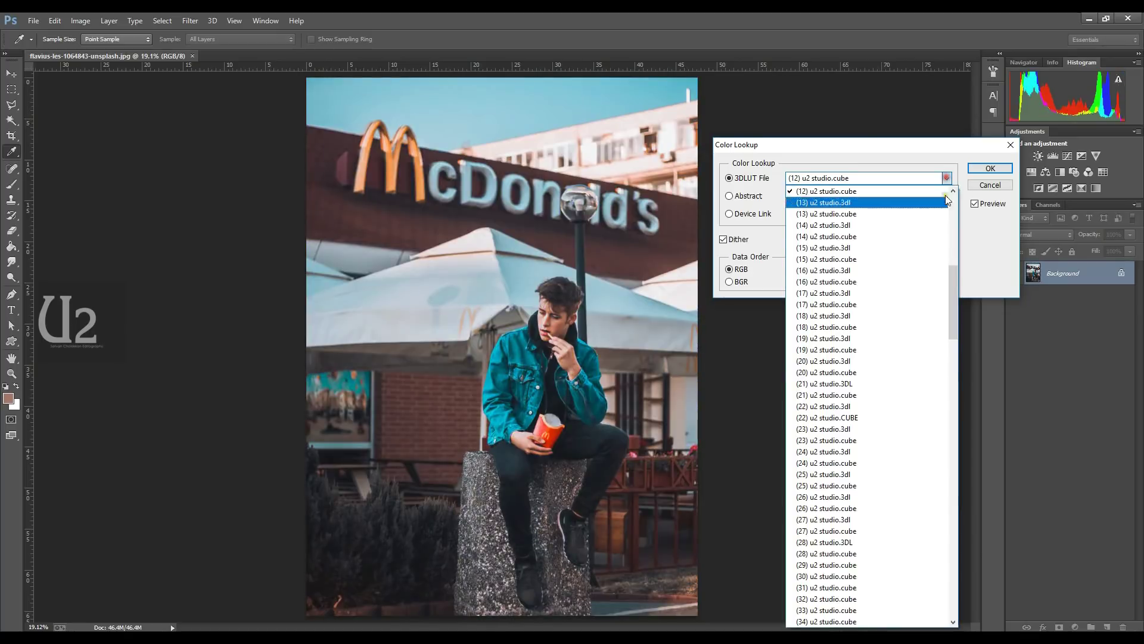
Step: Jump to (37) u2 studio.cube, then audition later presets through to (99) u2 studio.cube
{"action": "left_click", "coordinate": [884, 362]}
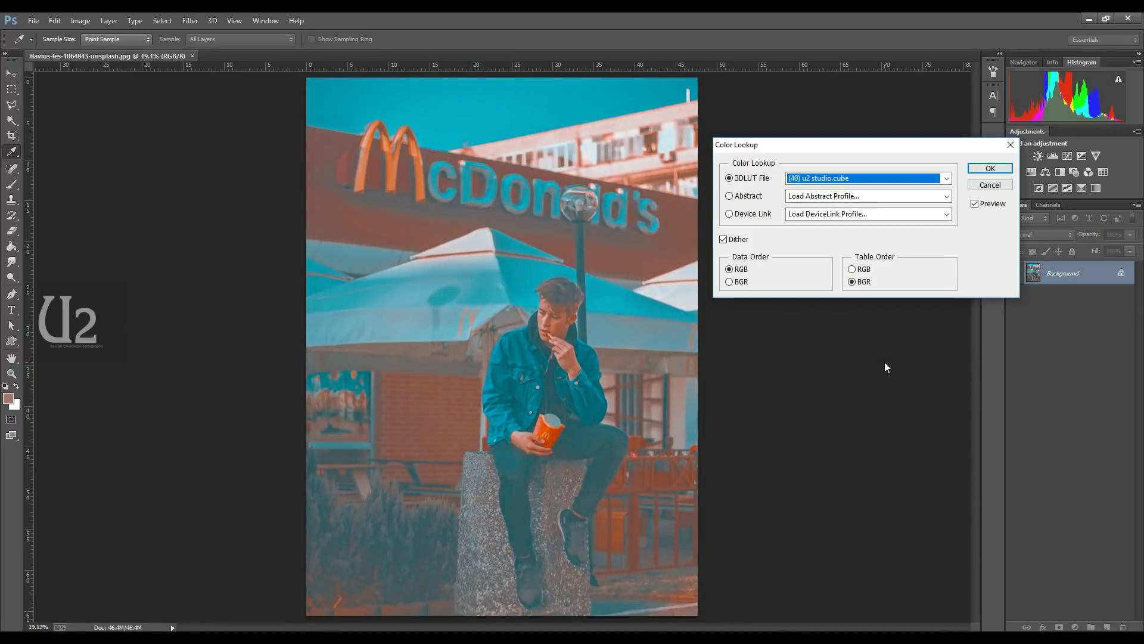
{"action": "key", "text": "Down"}
{"action": "key", "text": "Down"}
{"action": "key", "text": "Down"}
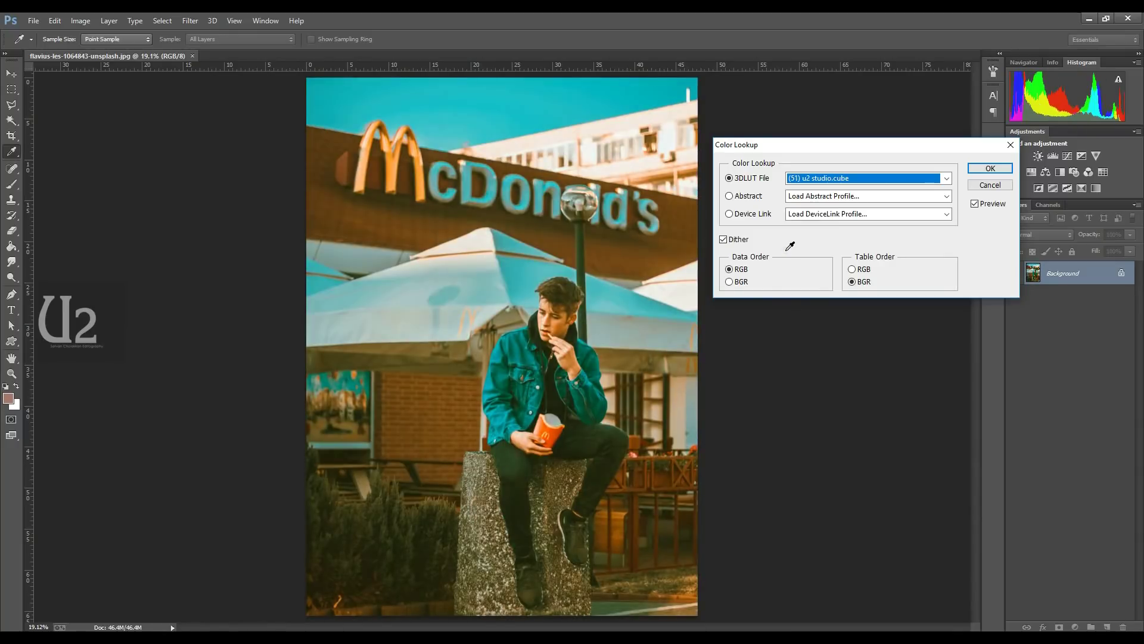
{"action": "key", "text": "Down"}
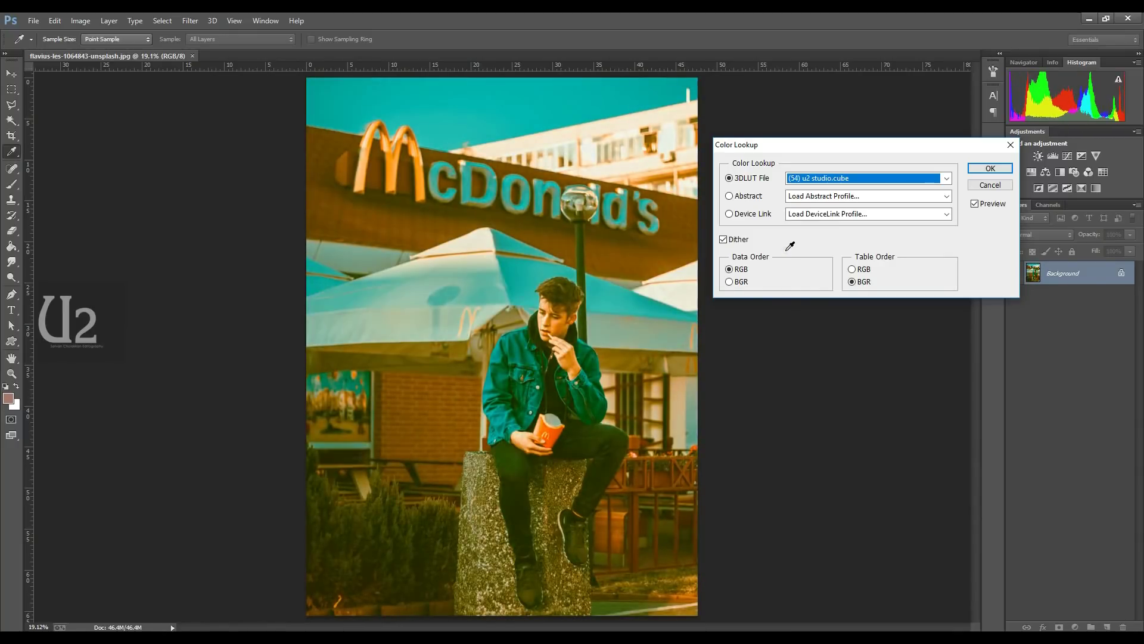
{"action": "key", "text": "Down"}
{"action": "key", "text": "Down"}
{"action": "key", "text": "Down"}
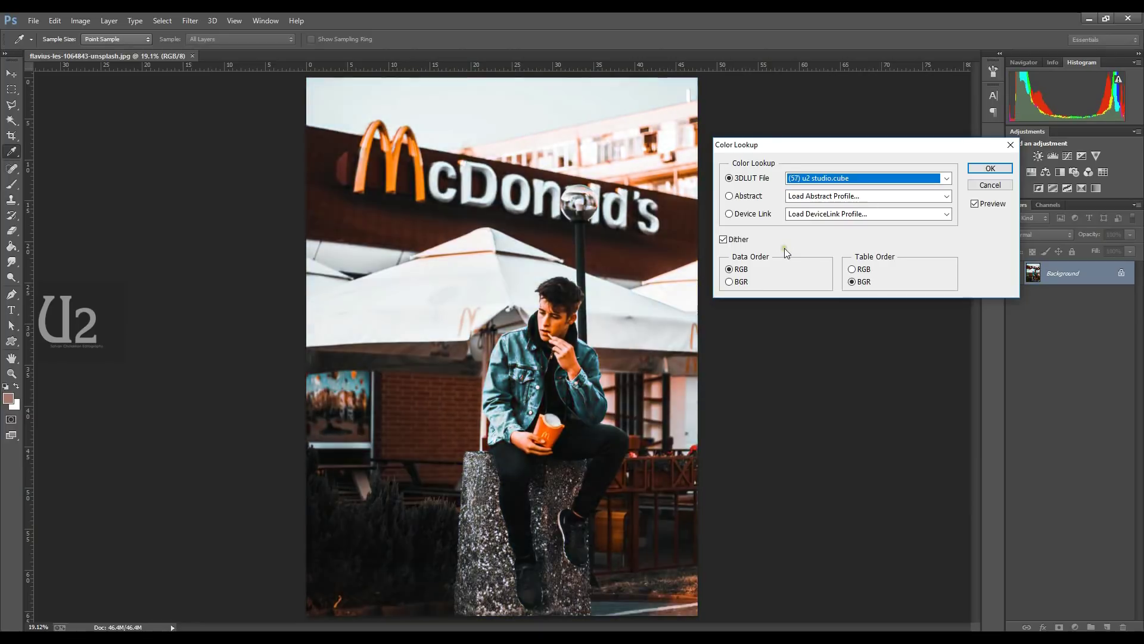
{"action": "key", "text": "Down"}
{"action": "key", "text": "Down"}
{"action": "key", "text": "Down"}
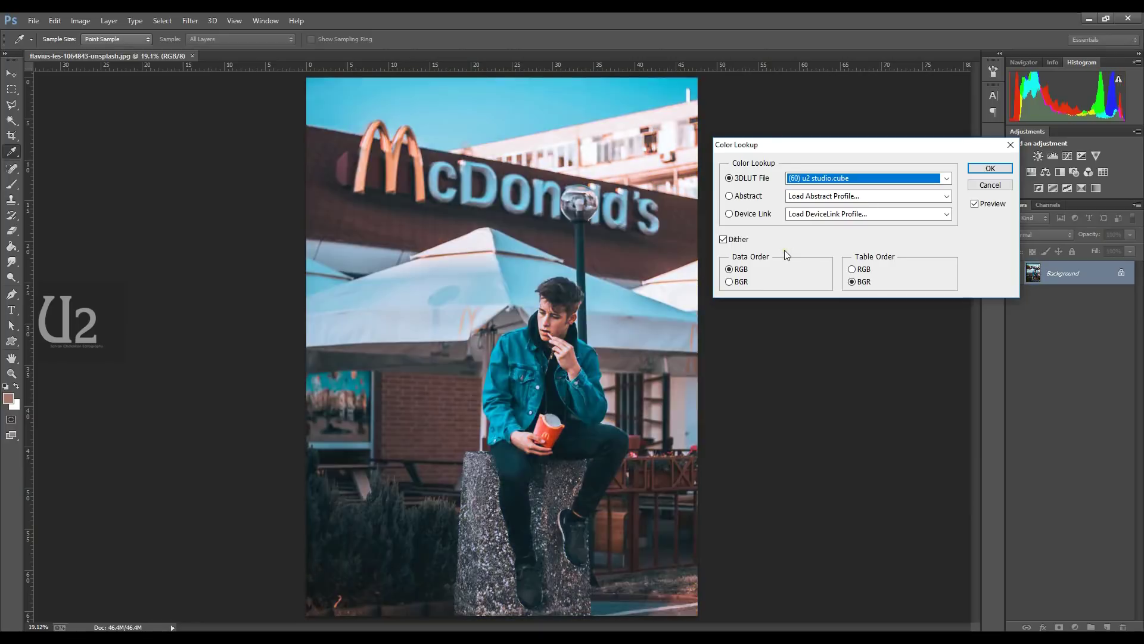
{"action": "key", "text": "Down"}
{"action": "key", "text": "Down"}
{"action": "key", "text": "Down"}
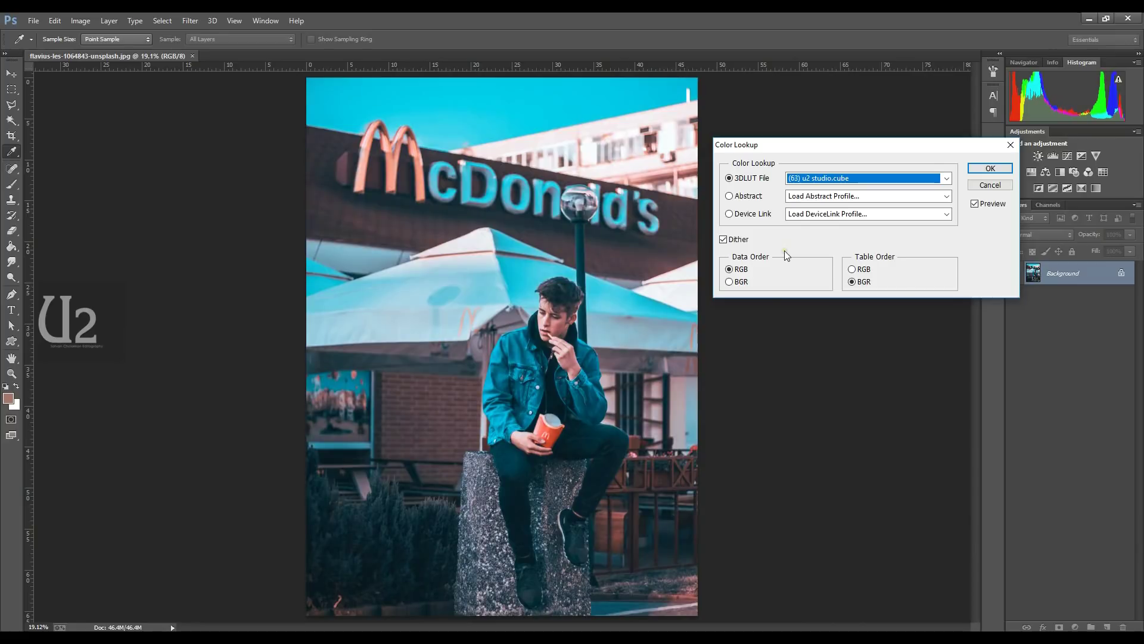
{"action": "key", "text": "Down"}
{"action": "key", "text": "Down"}
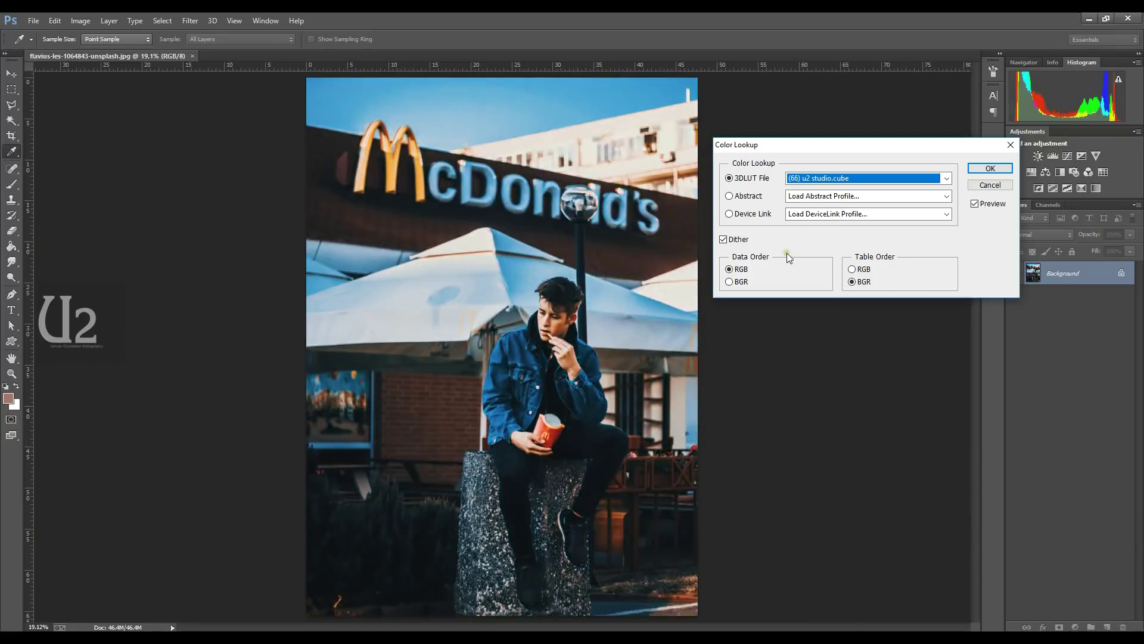
{"action": "key", "text": "Down"}
{"action": "key", "text": "Down"}
{"action": "key", "text": "Down"}
{"action": "key", "text": "Down"}
{"action": "key", "text": "Down"}
{"action": "key", "text": "Down"}
{"action": "key", "text": "Down"}
{"action": "key", "text": "Down"}
{"action": "key", "text": "Down"}
{"action": "key", "text": "Down"}
{"action": "key", "text": "Down"}
{"action": "key", "text": "Down"}
{"action": "key", "text": "Down"}
{"action": "key", "text": "Down"}
{"action": "key", "text": "Down"}
{"action": "key", "text": "Down"}
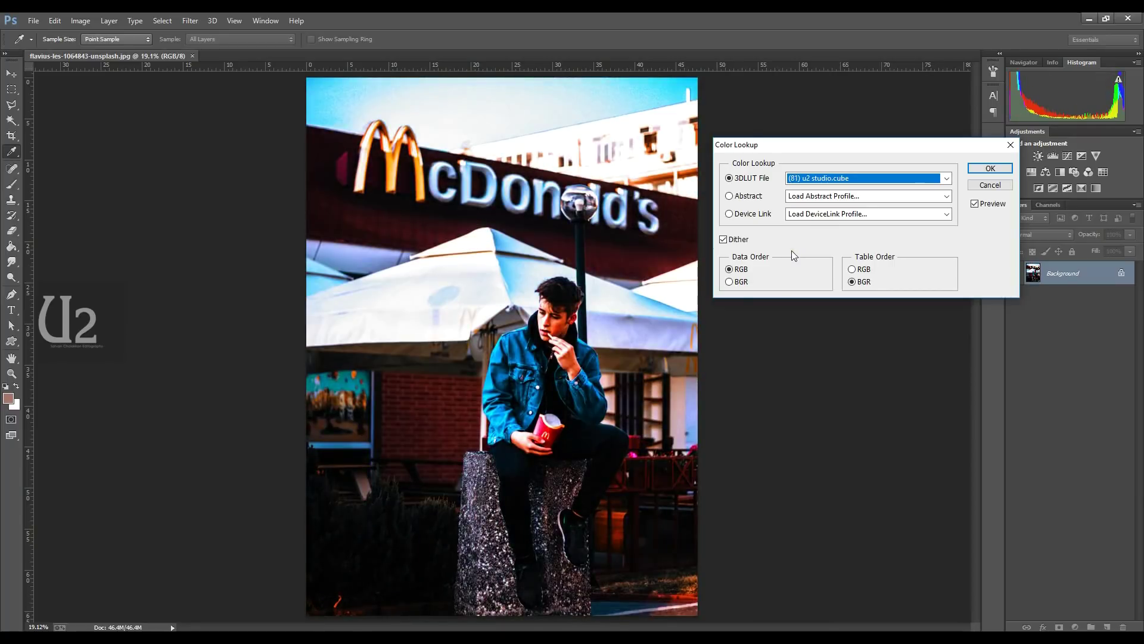
{"action": "key", "text": "Down"}
{"action": "key", "text": "Down"}
{"action": "key", "text": "Down"}
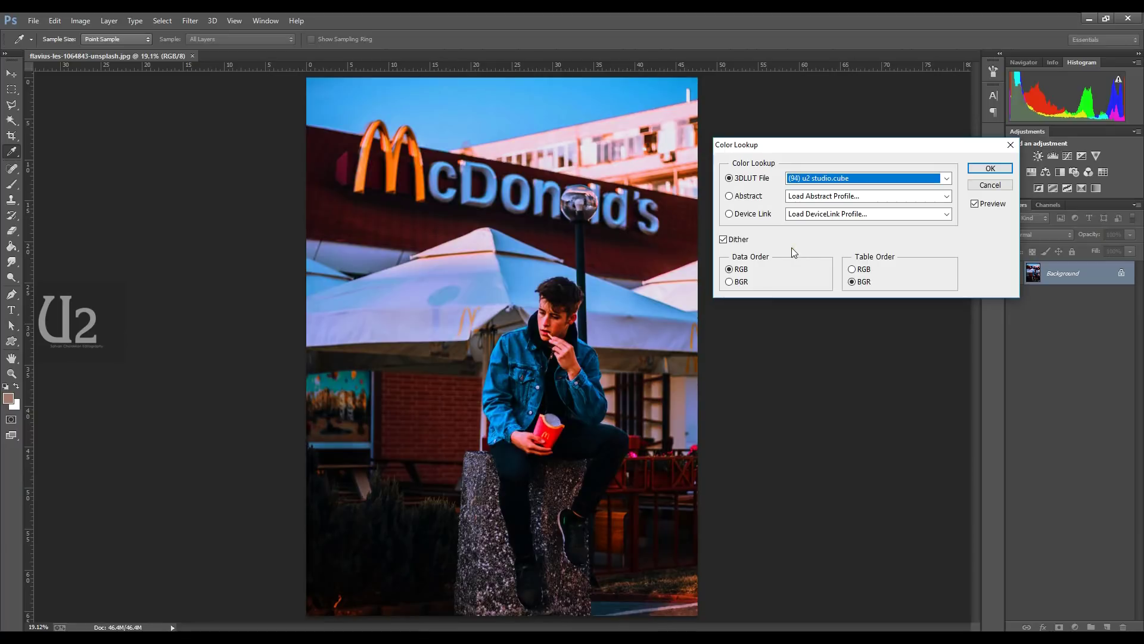
{"action": "key", "text": "Down"}
{"action": "key", "text": "Down"}
Step: Apply the chosen LUT grade, then undo it with Ctrl+Z to compare against the original
{"action": "left_click", "coordinate": [974, 169]}
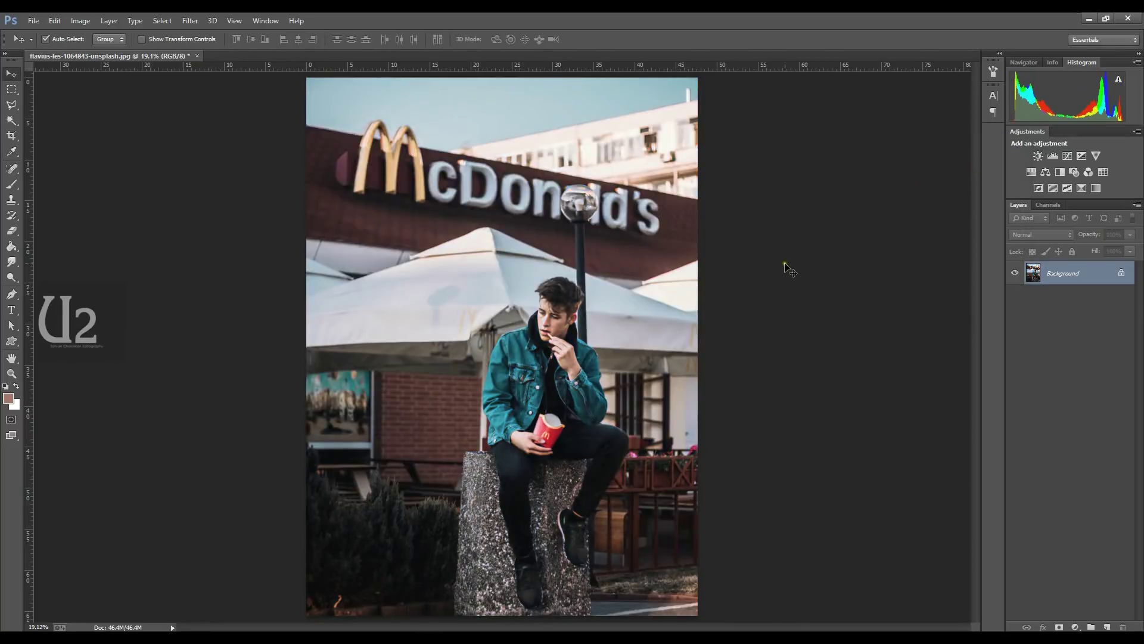
{"action": "key", "text": "ctrl+z"}
{"action": "key", "text": "ctrl+z"}
{"action": "key", "text": "ctrl+z"}
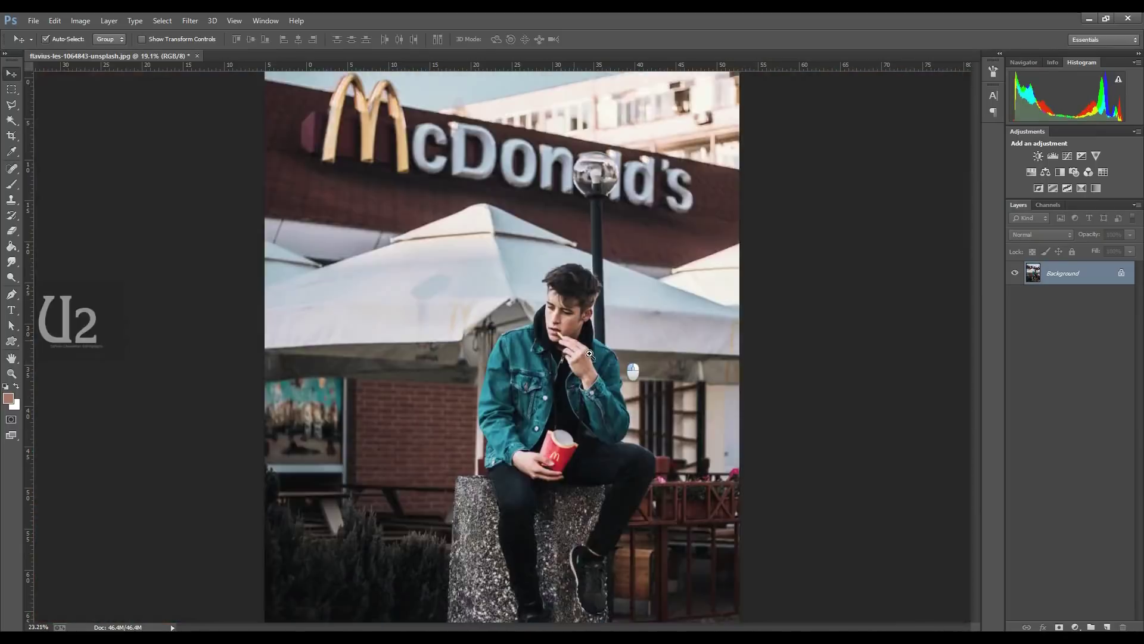